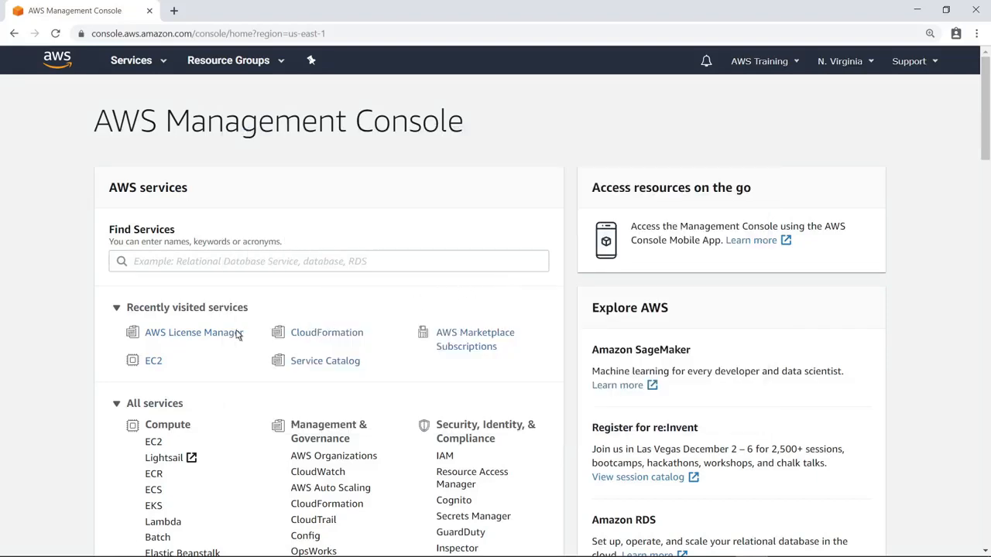
Open AWS License Manager, and from there go to the EC2 Launch Templates page.
left_click(238, 334)
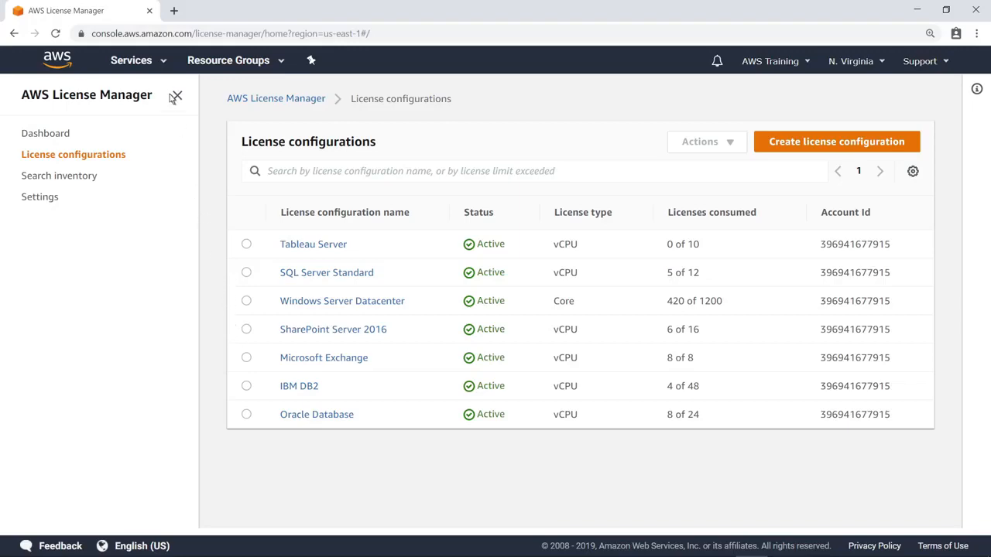
left_click(163, 65)
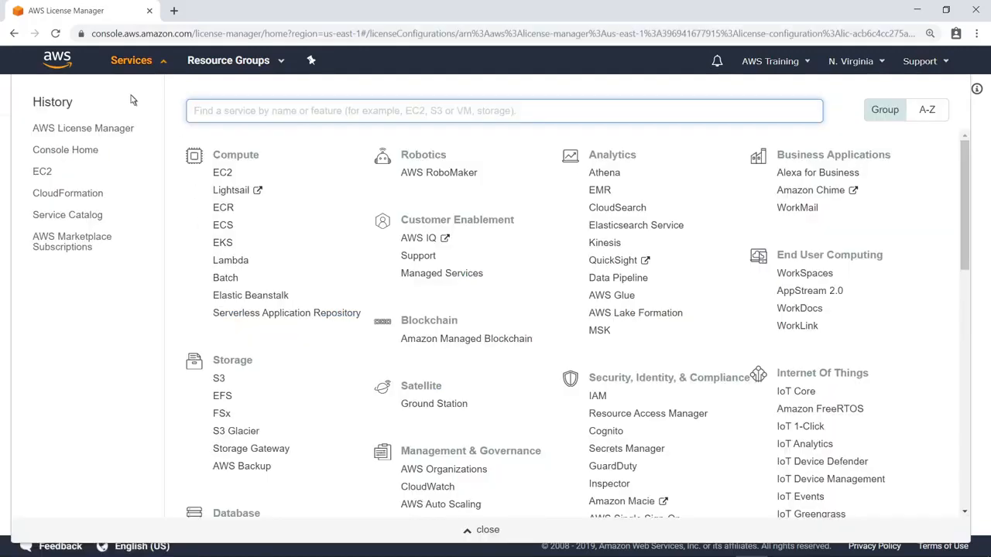
left_click(43, 173)
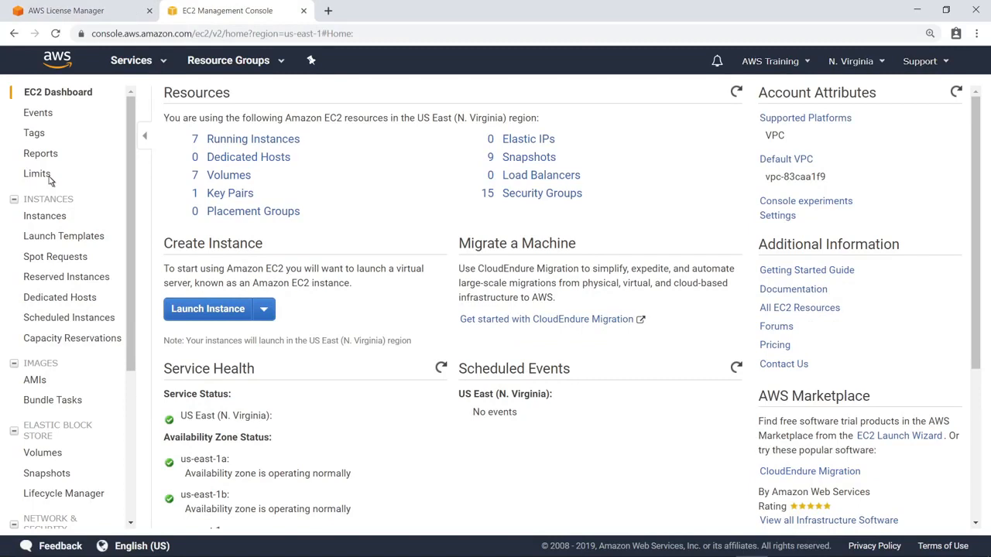
left_click(98, 246)
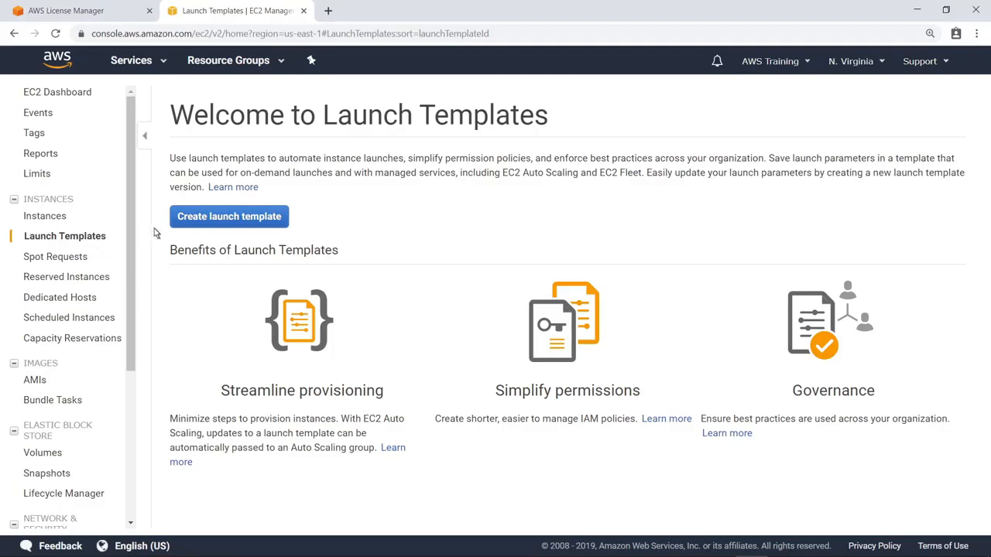
Start a new launch template and name it SQL-Server-Template.
left_click(176, 226)
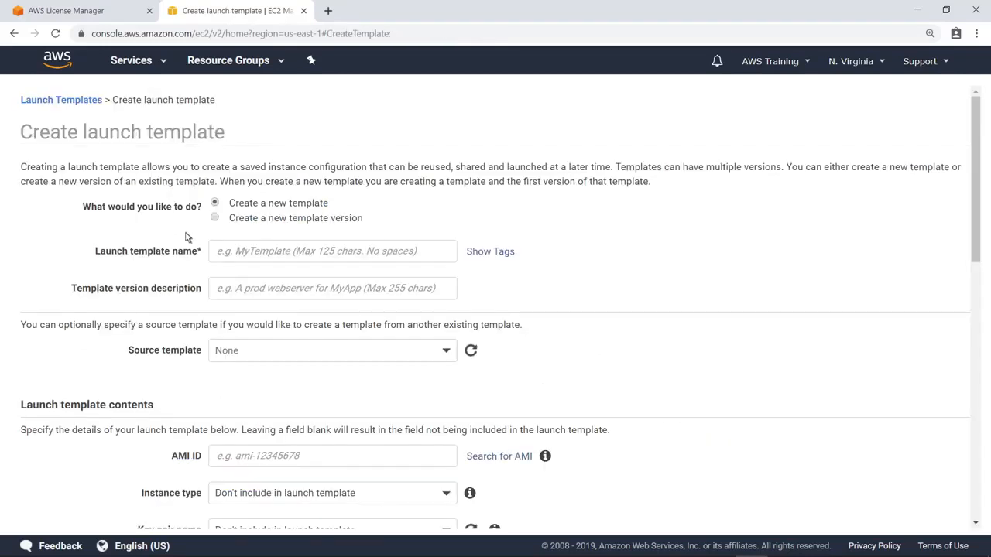
left_click(216, 260)
type("SQL Server Template")
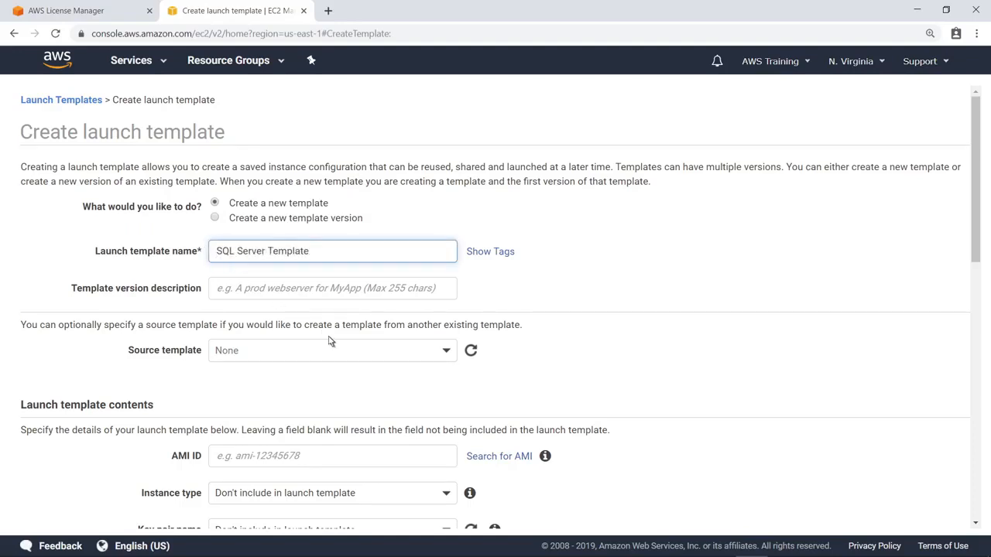
Choose SQL Server Production Image from the My AMIs catalog as the launch template's AMI.
left_click(503, 458)
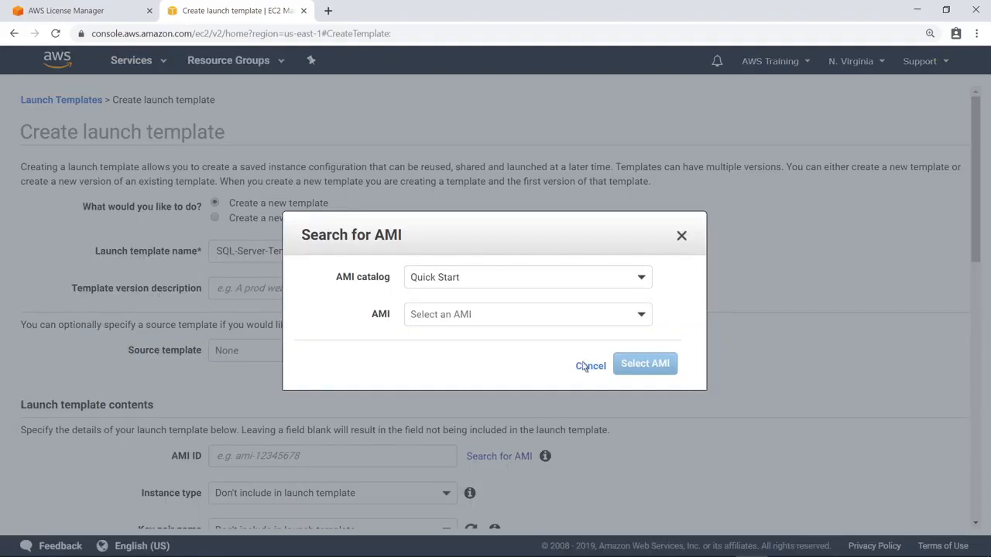
left_click(642, 280)
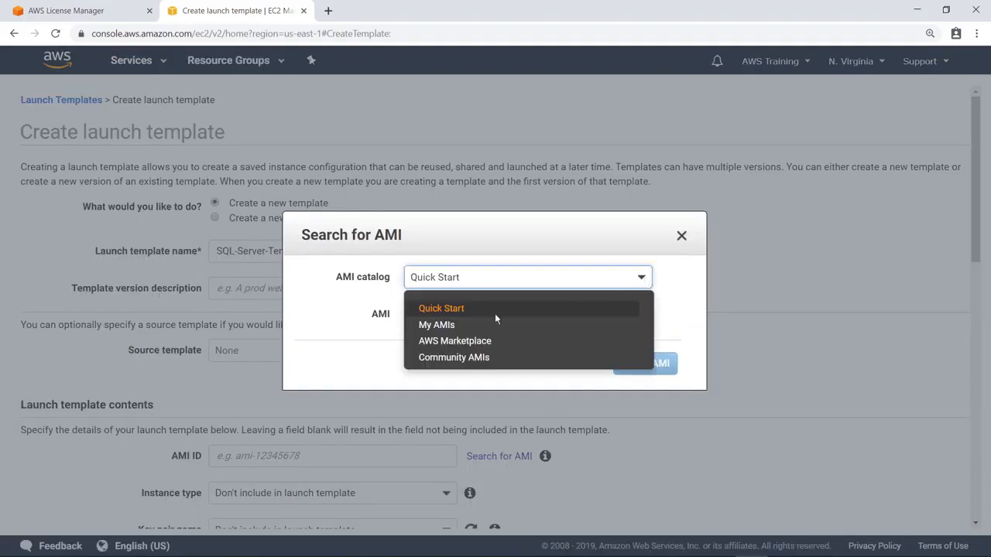
left_click(437, 326)
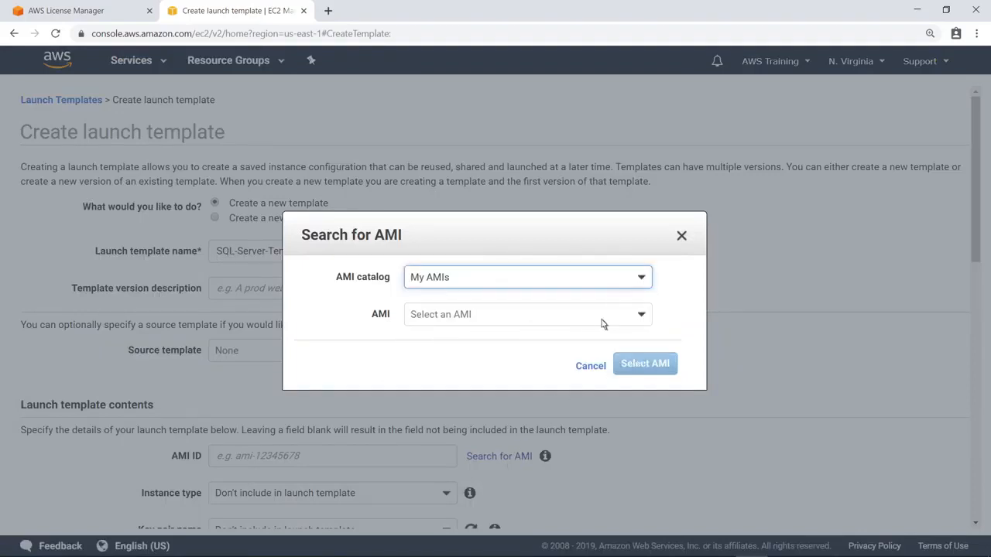
left_click(642, 317)
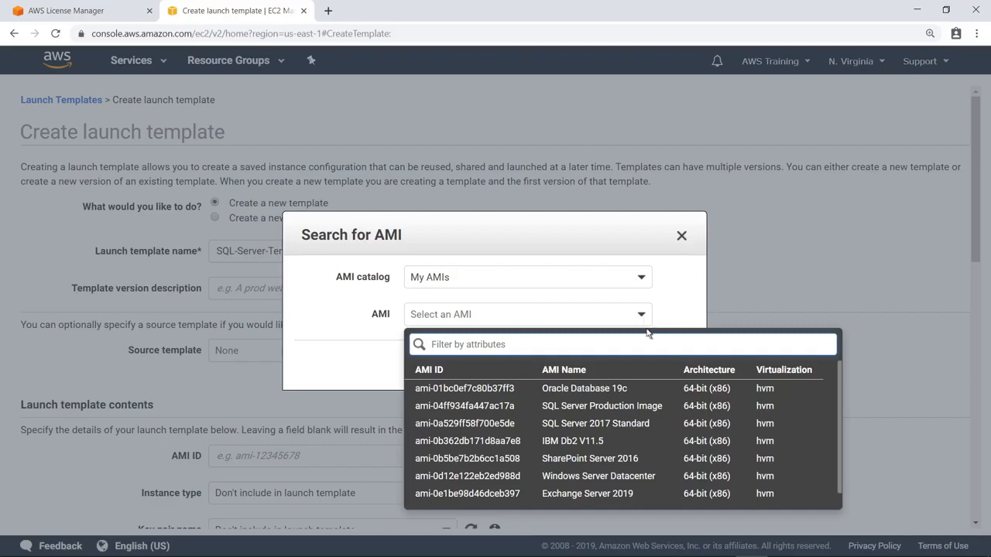
left_click(662, 408)
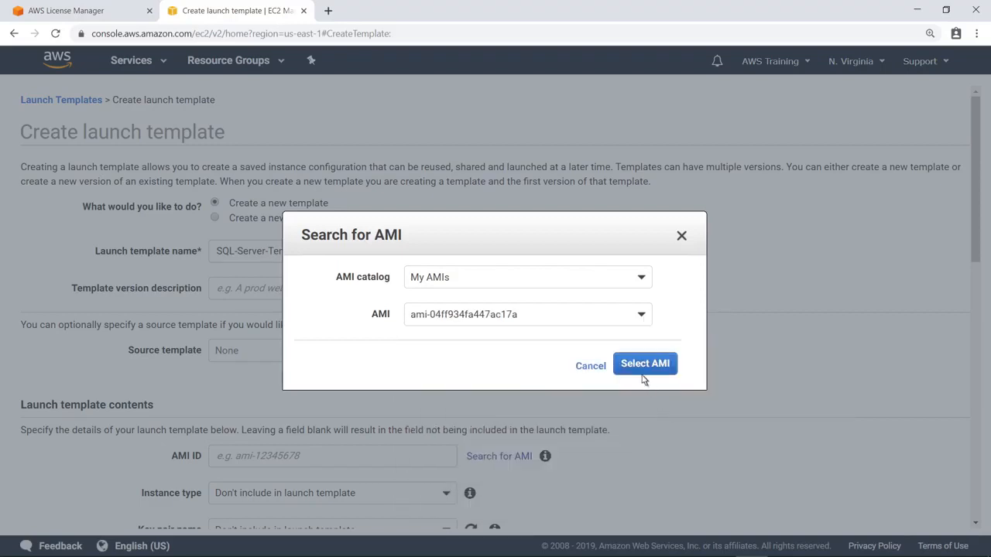
left_click(642, 366)
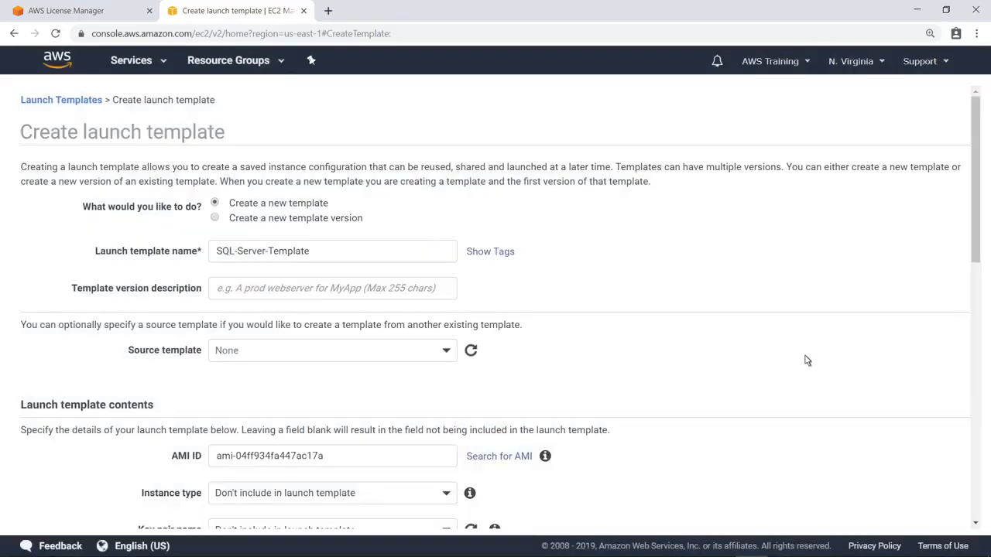
Attach the SQL Server Standard license configuration in the advanced details and create the launch template.
scroll(977, 341, "down", 8)
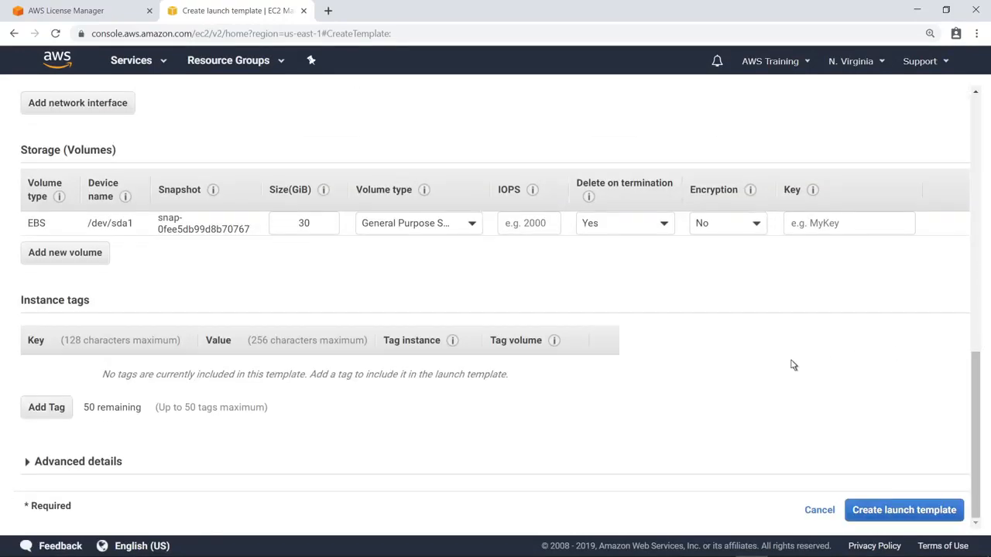
left_click(31, 465)
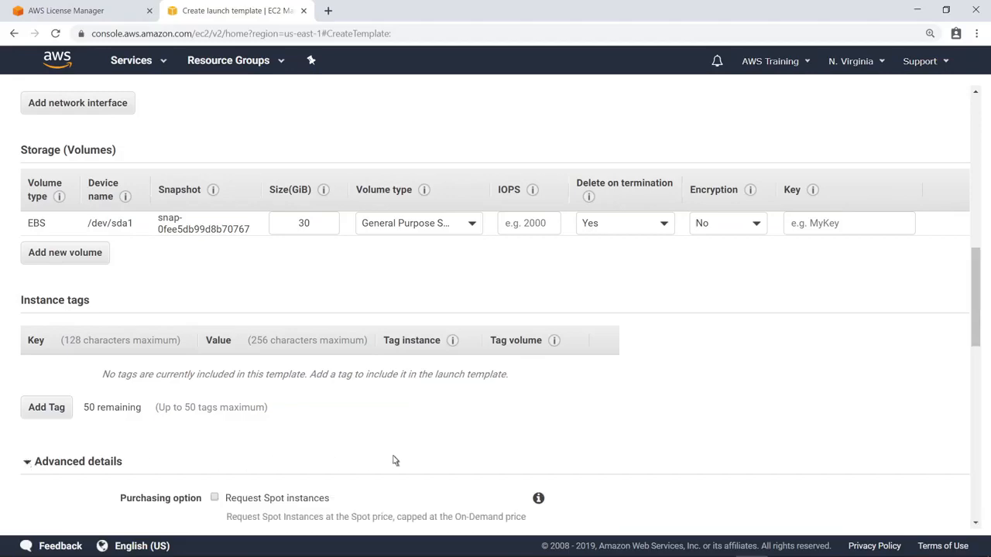
scroll(968, 451, "down", 10)
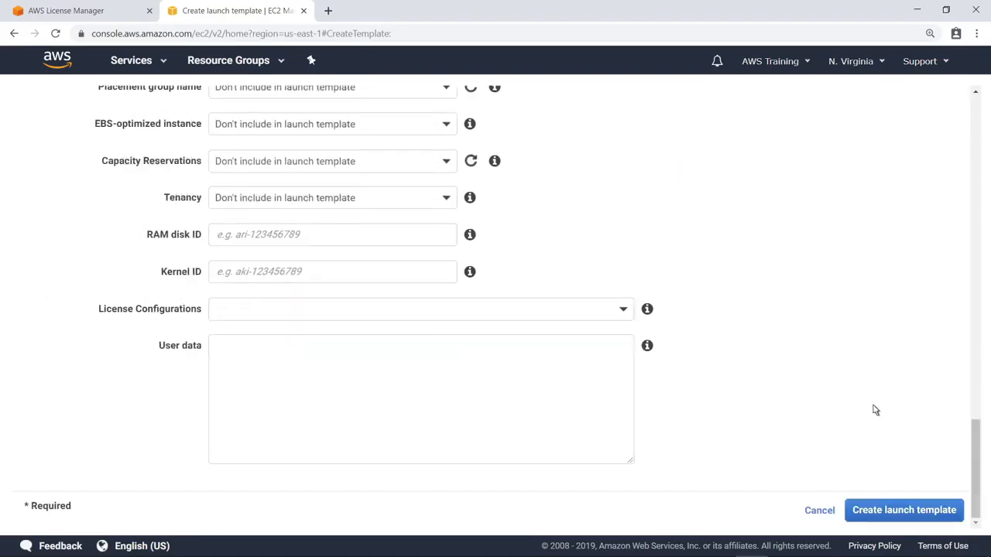
left_click(623, 310)
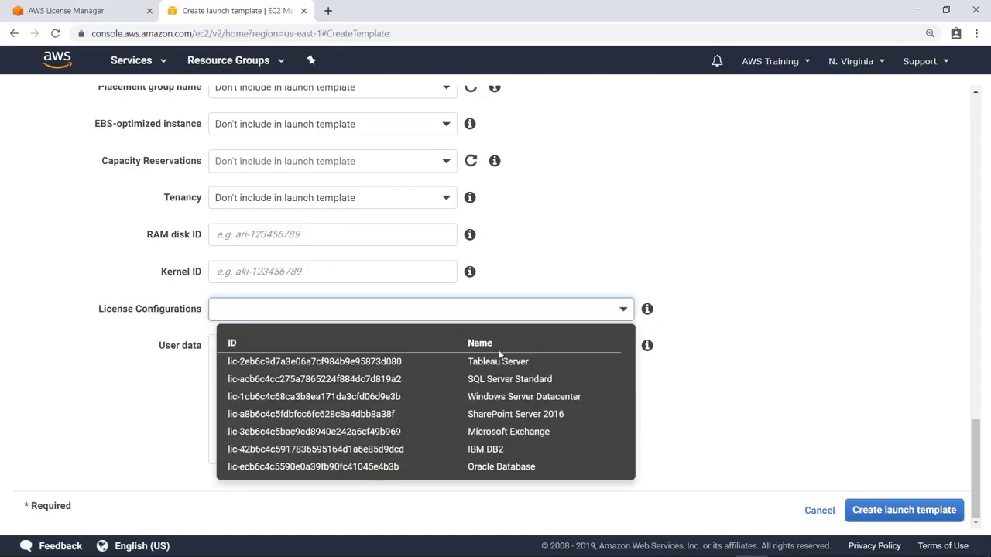
left_click(396, 380)
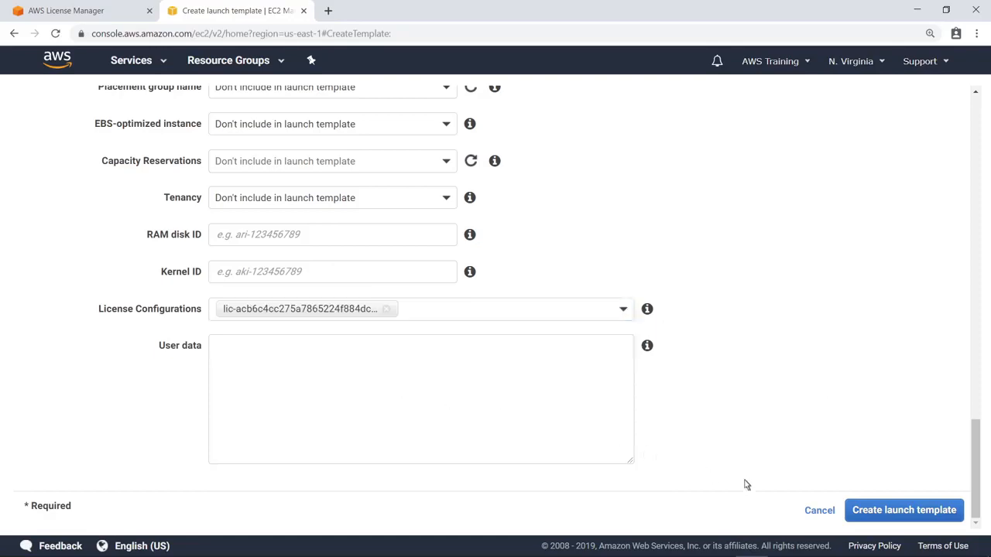
left_click(905, 510)
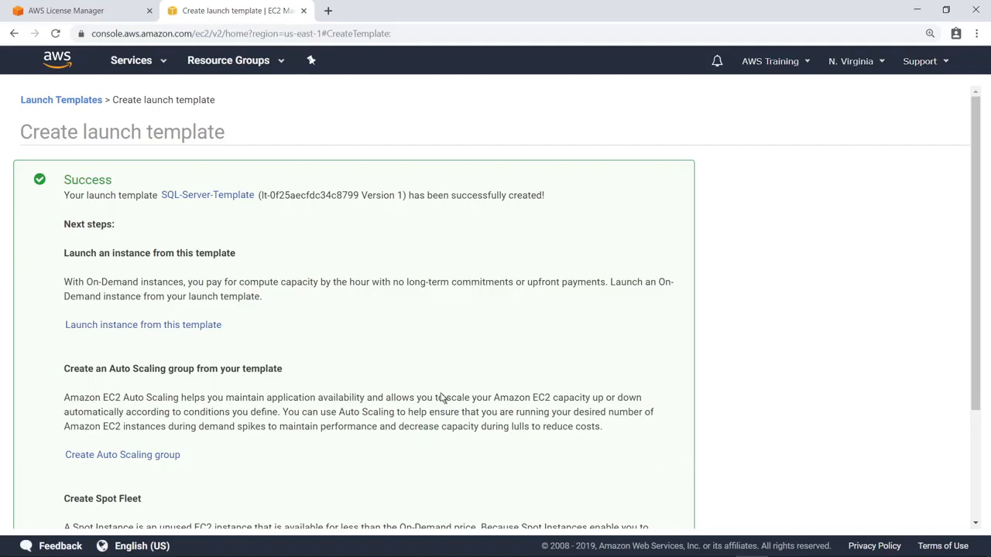
Launch an instance from the new template using source template version 1 (Default).
left_click(217, 326)
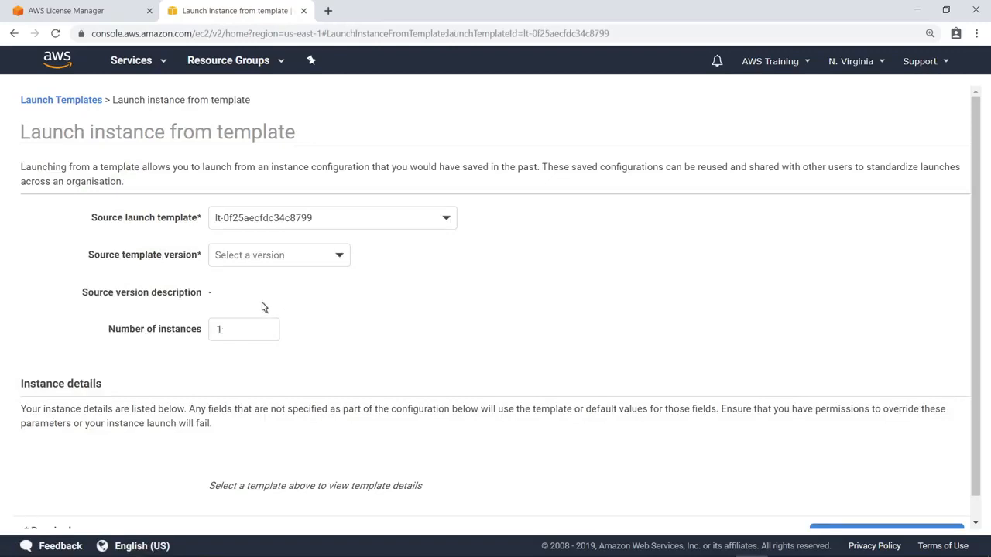
left_click(339, 258)
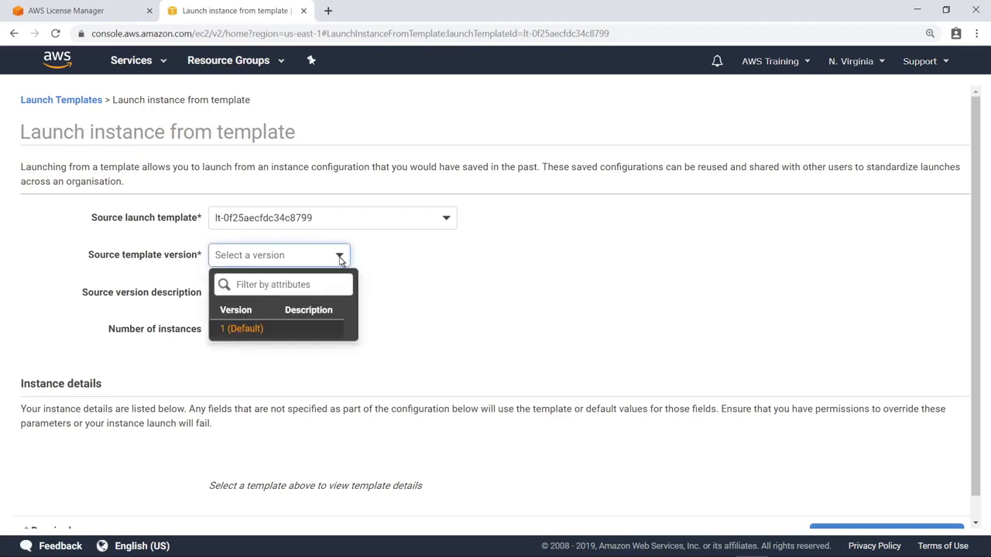
left_click(259, 333)
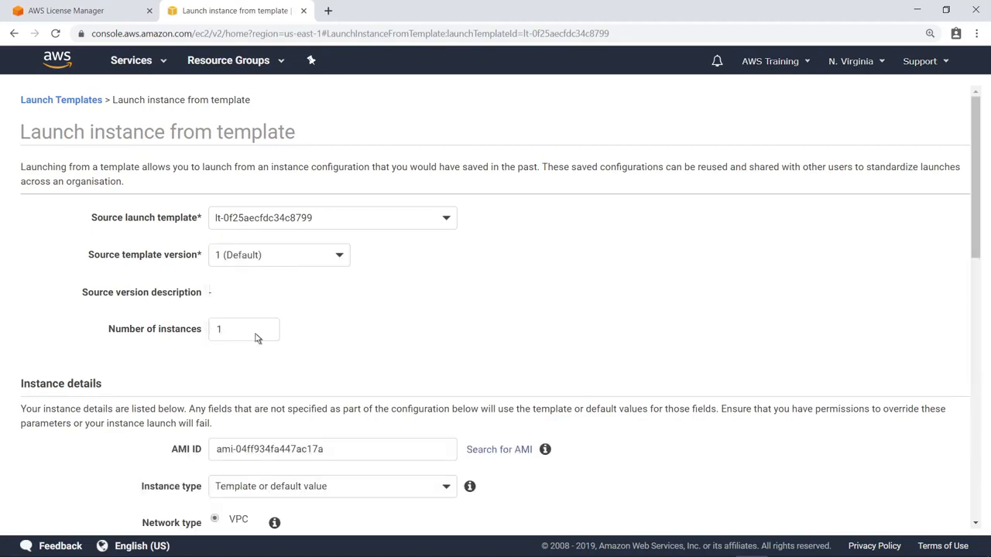
scroll(977, 502, "down", 12)
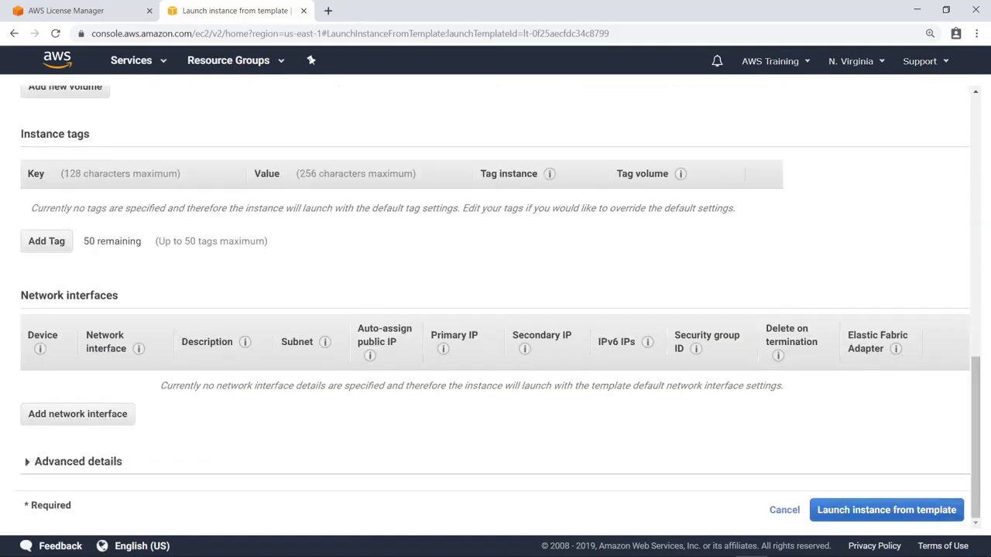
left_click(962, 515)
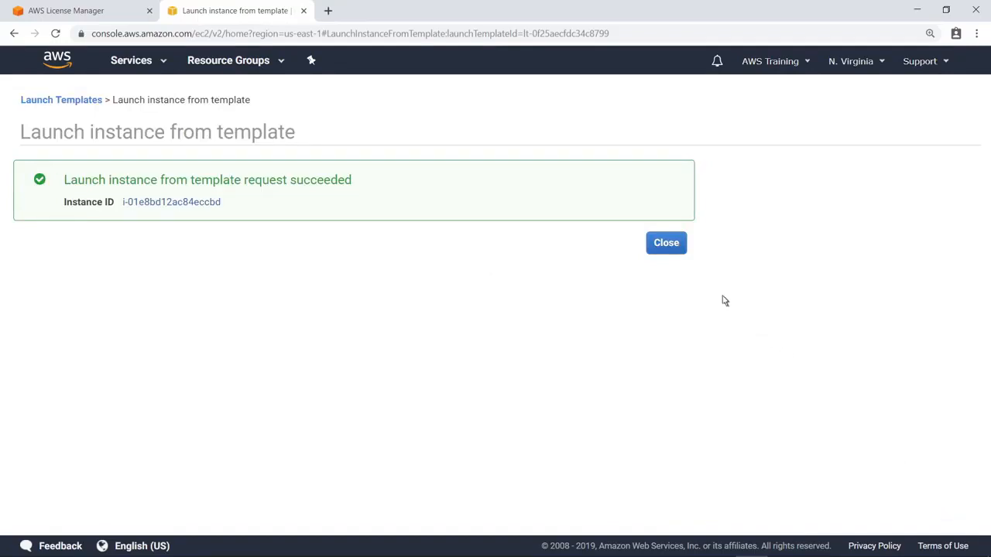
Return to the License Manager license configurations and refresh the list to check licenses consumed.
left_click(666, 246)
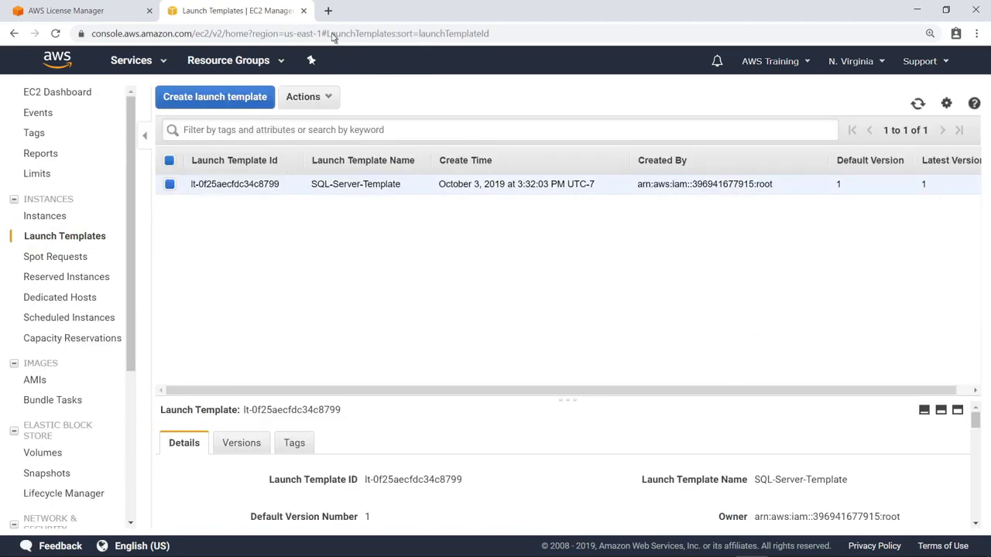
left_click(303, 11)
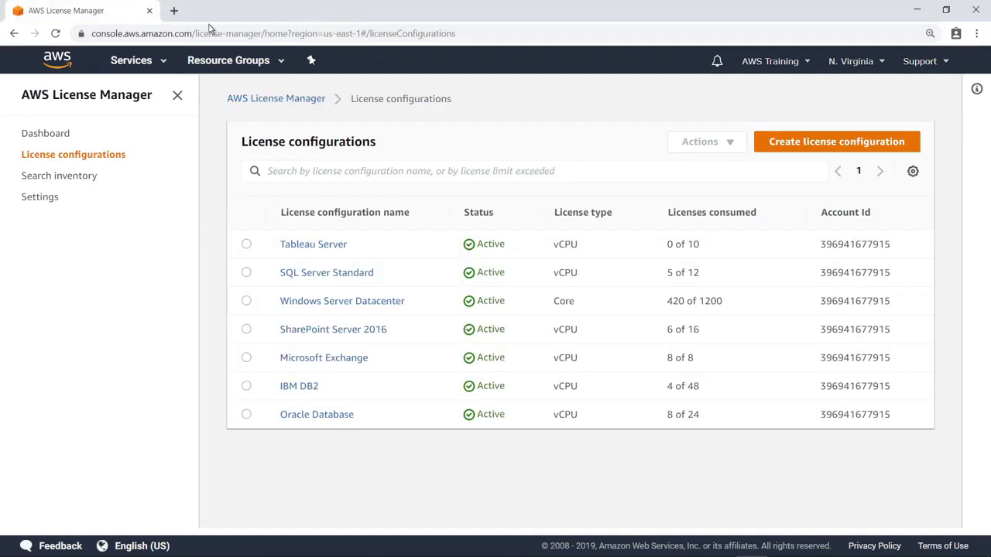
left_click(58, 35)
Open CloudFormation and start creating a new stack.
left_click(163, 68)
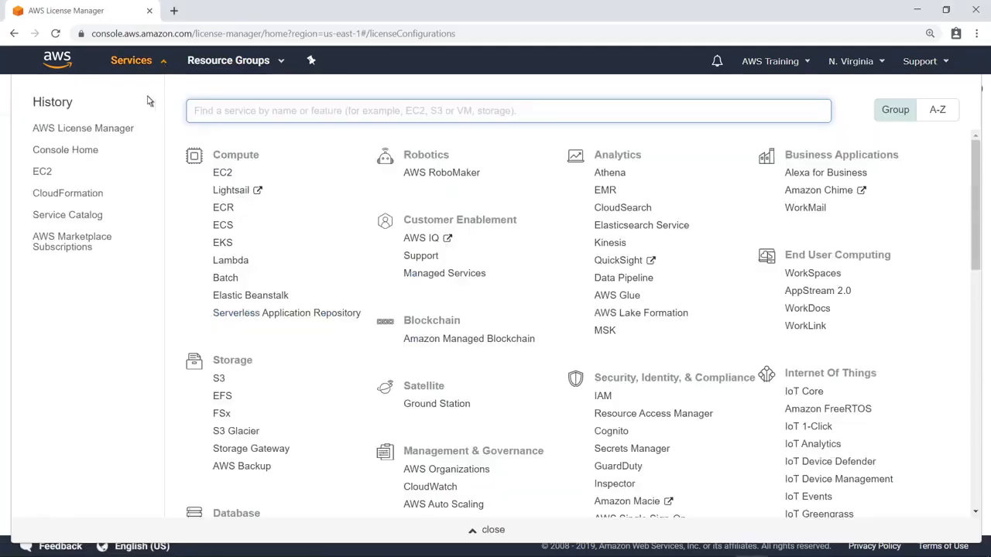
left_click(99, 199)
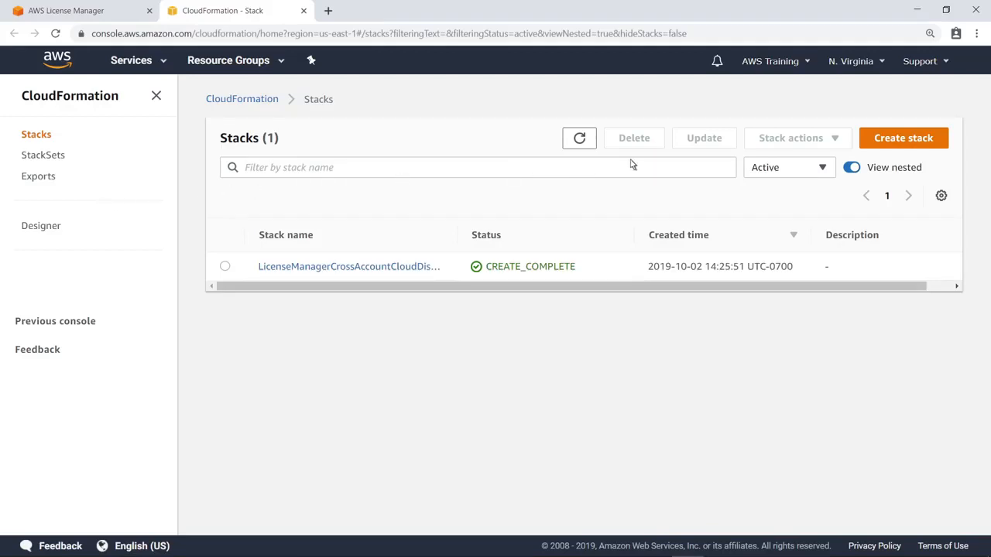
left_click(898, 138)
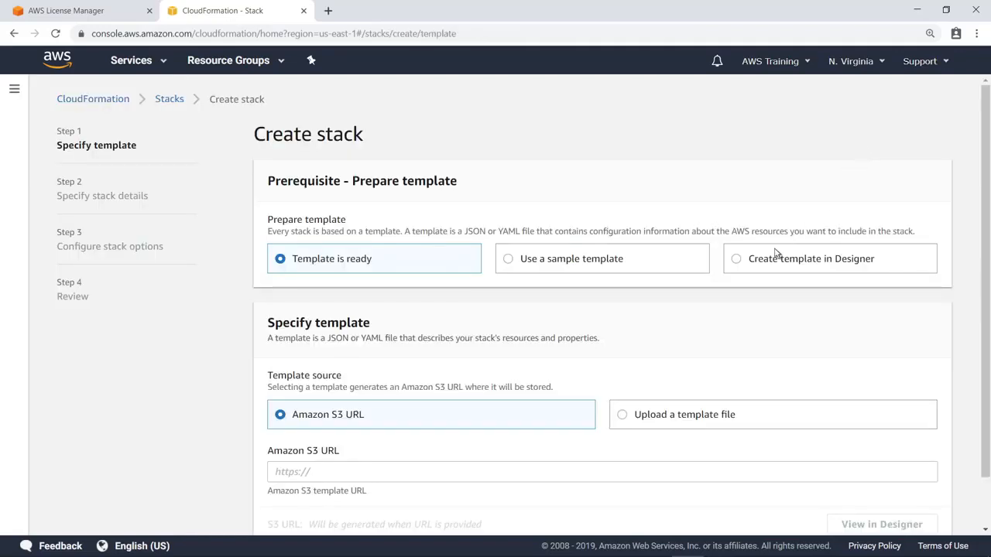
Set the template source to an uploaded file and upload EC2 Template.json for the stack.
left_click(626, 416)
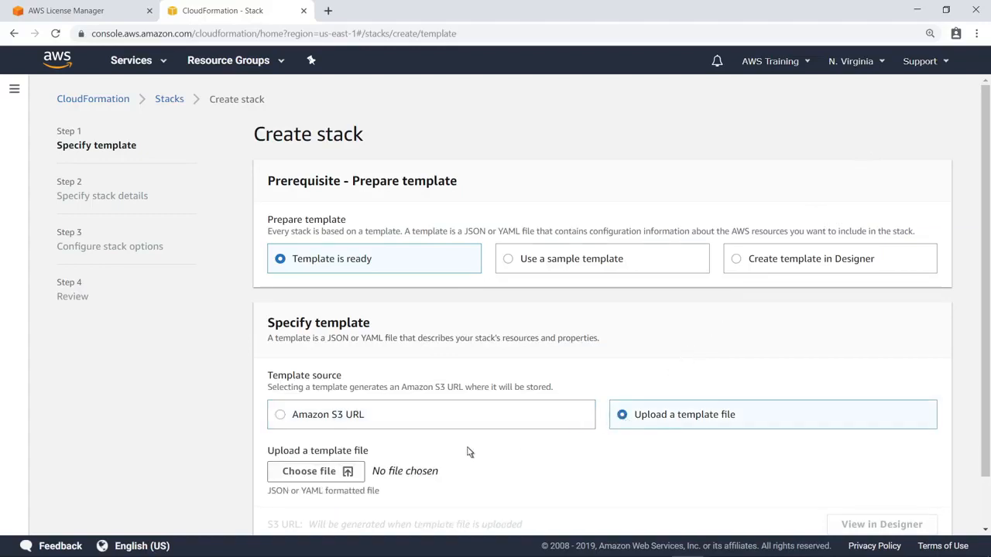
left_click(349, 473)
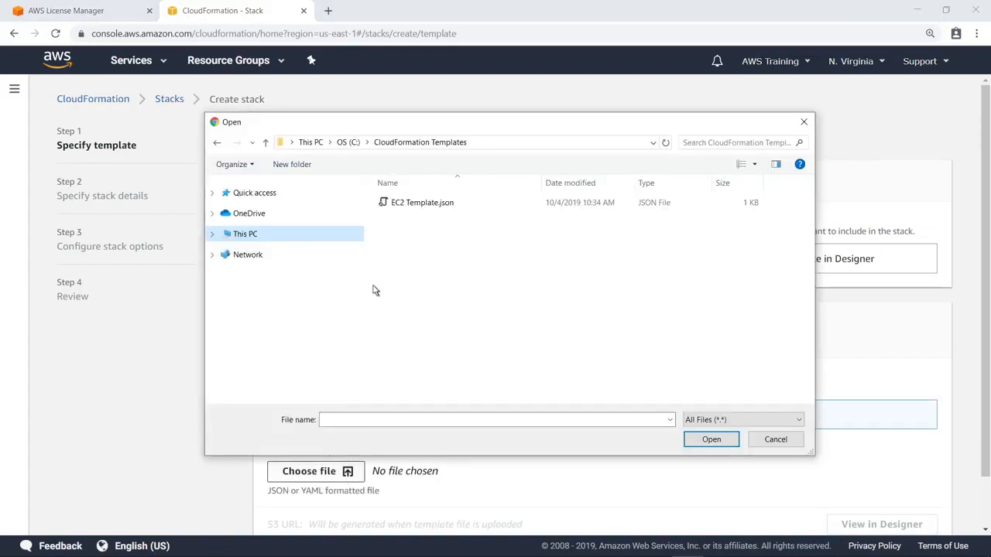
left_click(387, 205)
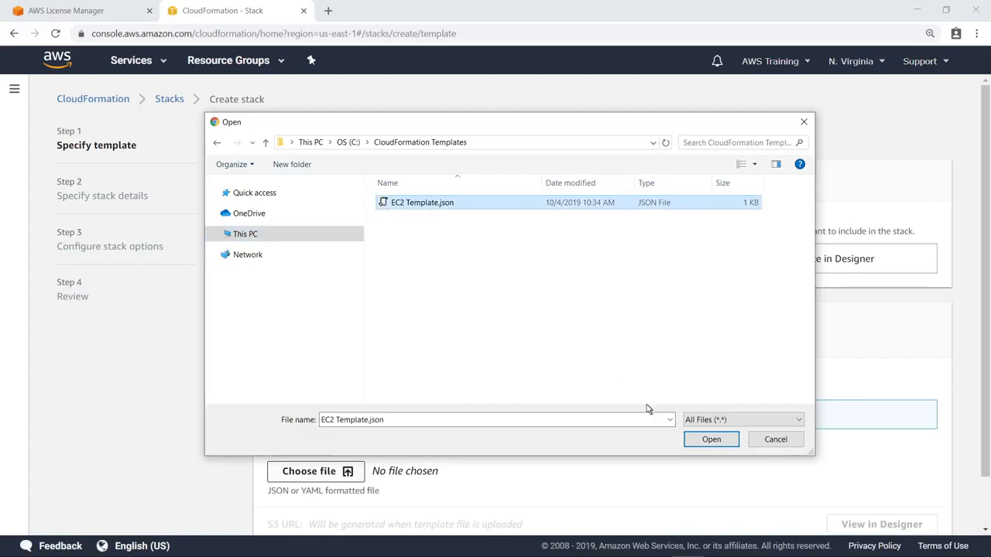
left_click(700, 444)
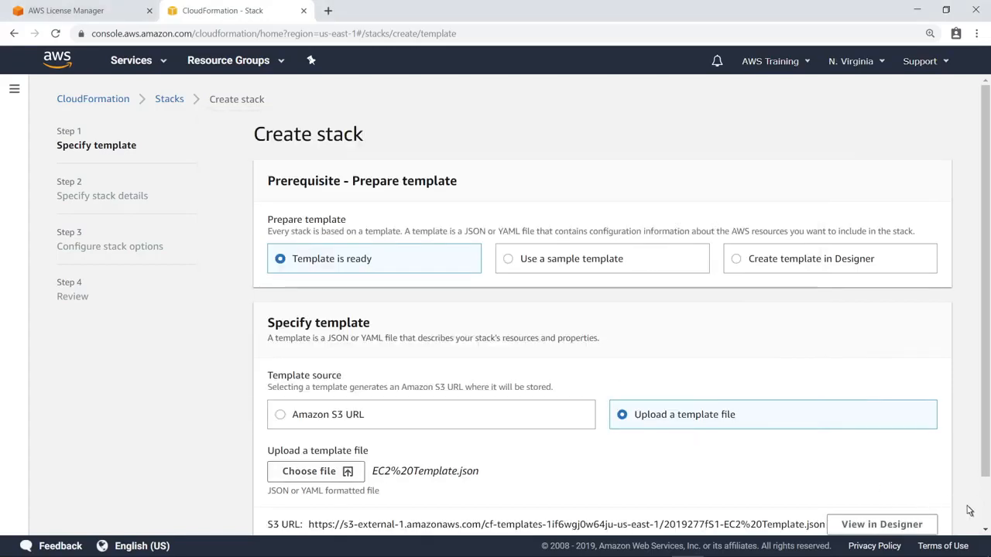
View the uploaded template in CloudFormation Designer and highlight its LicenseSpecifications block in the JSON code.
scroll(978, 511, "down", 1)
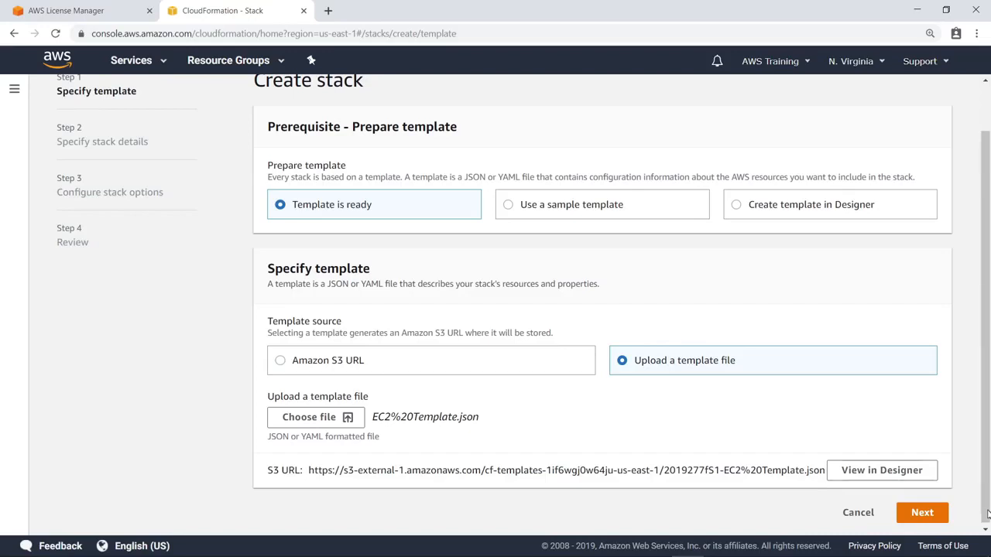
left_click(932, 477)
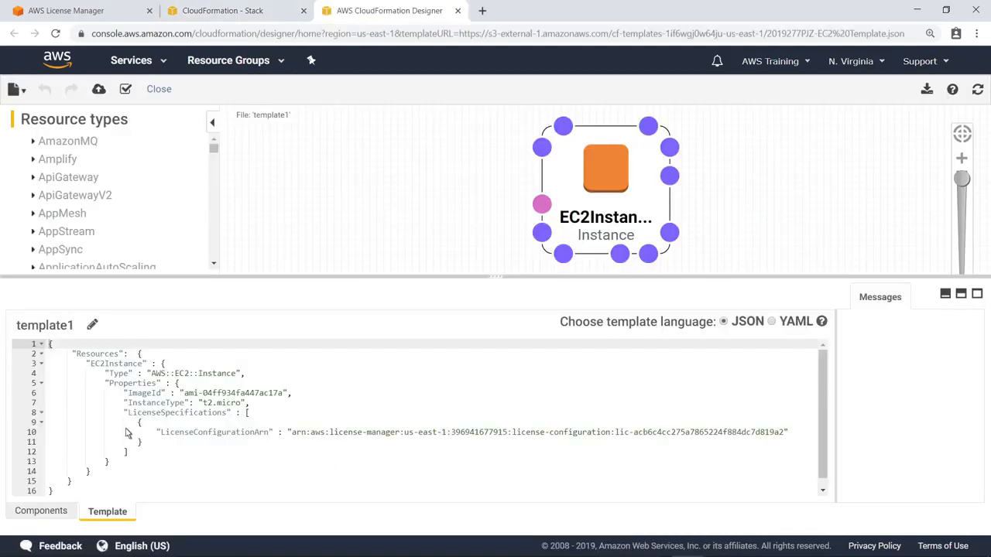
left_click_drag(124, 417, 128, 452)
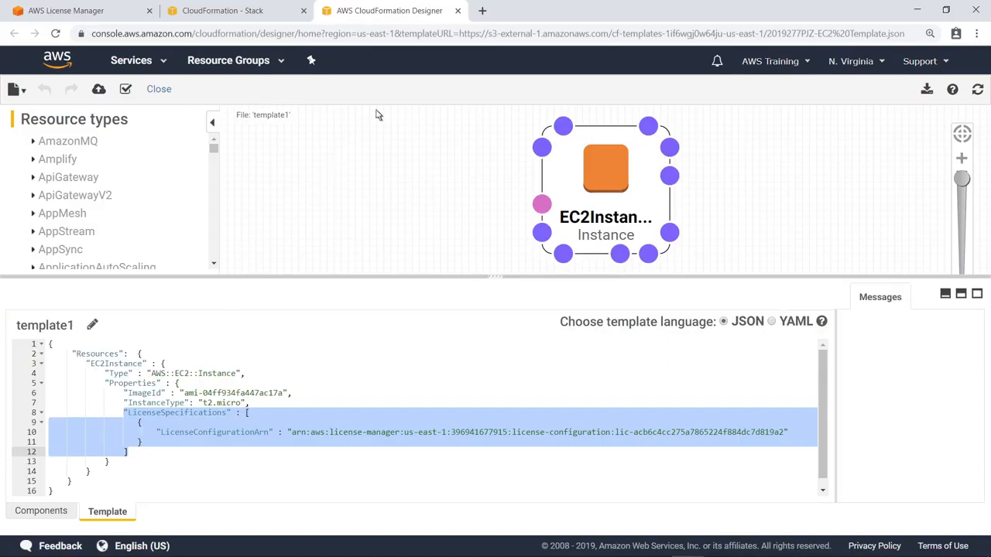
Close the template designer, continue with the uploaded template, and name the stack SampleSQLServerStack.
left_click(457, 11)
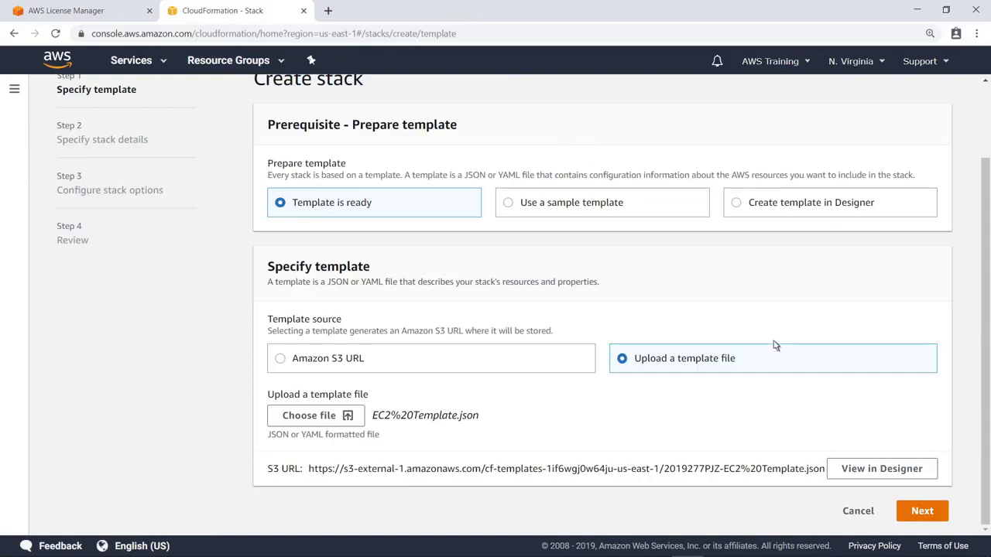
left_click(923, 511)
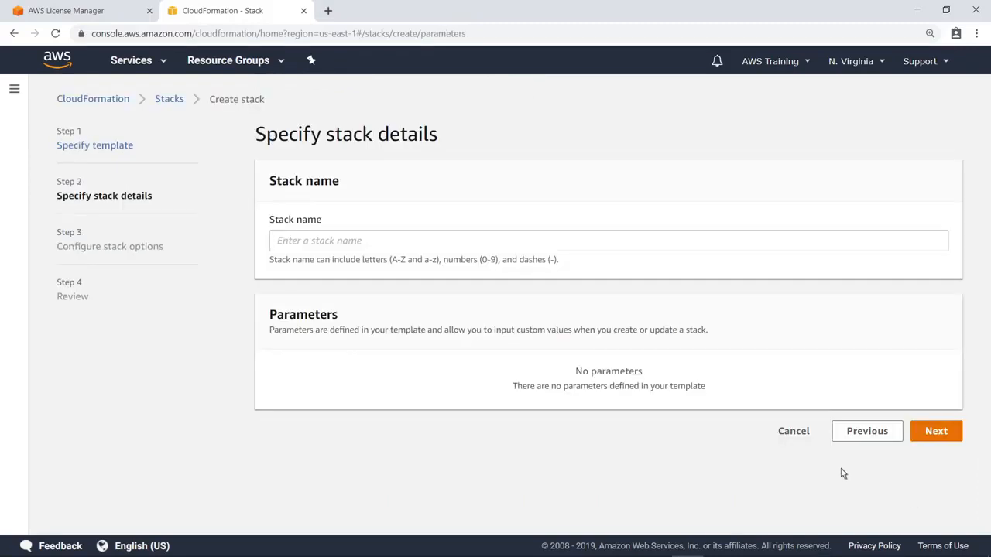
left_click(281, 246)
type("SampleSQLServerStack")
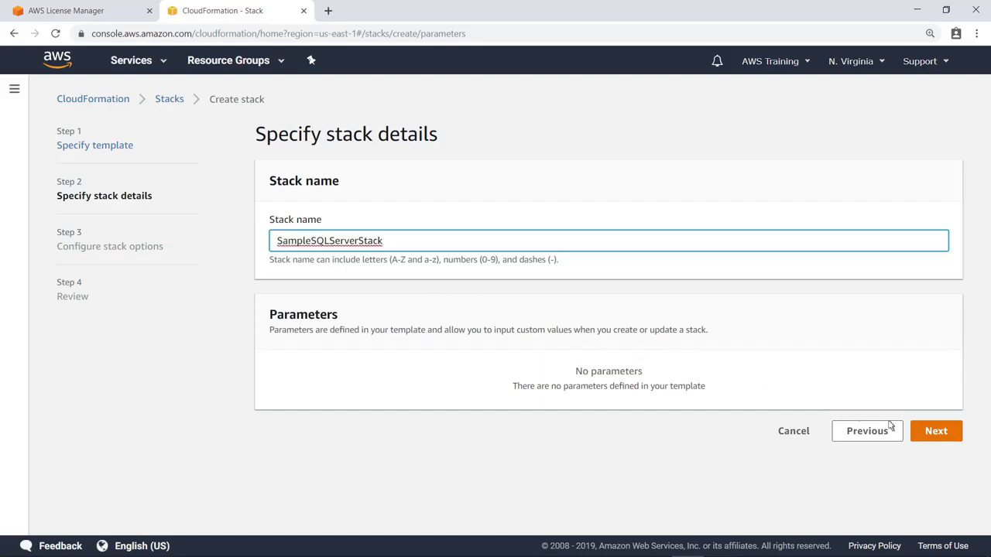
left_click(935, 431)
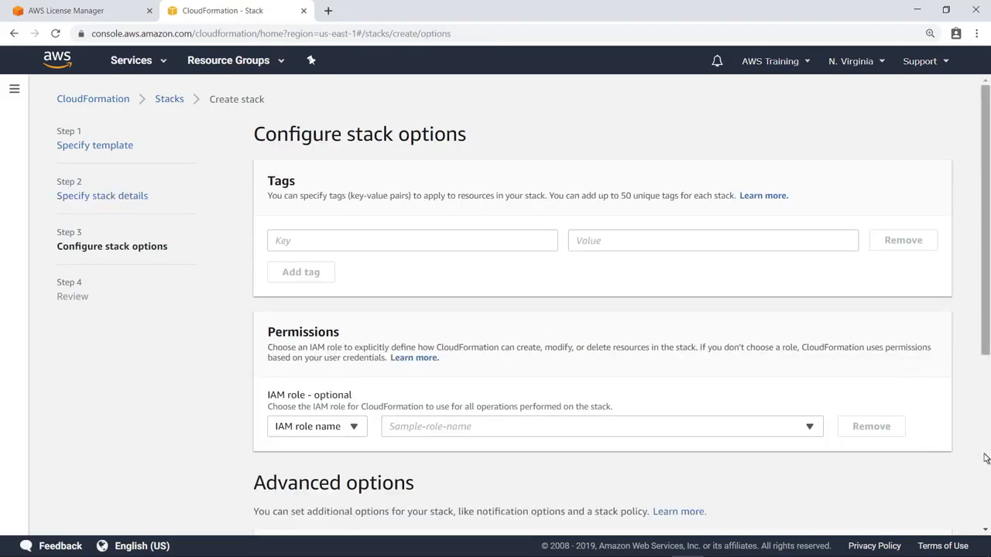
Keep the default stack options, create SampleSQLServerStack from the review page, and refresh its events.
scroll(986, 459, "down", 4)
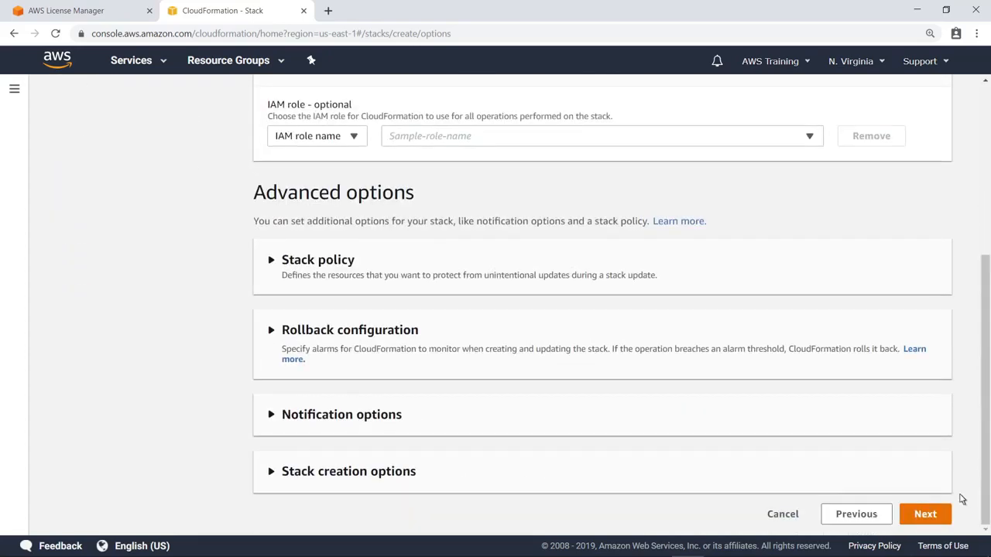
left_click(946, 517)
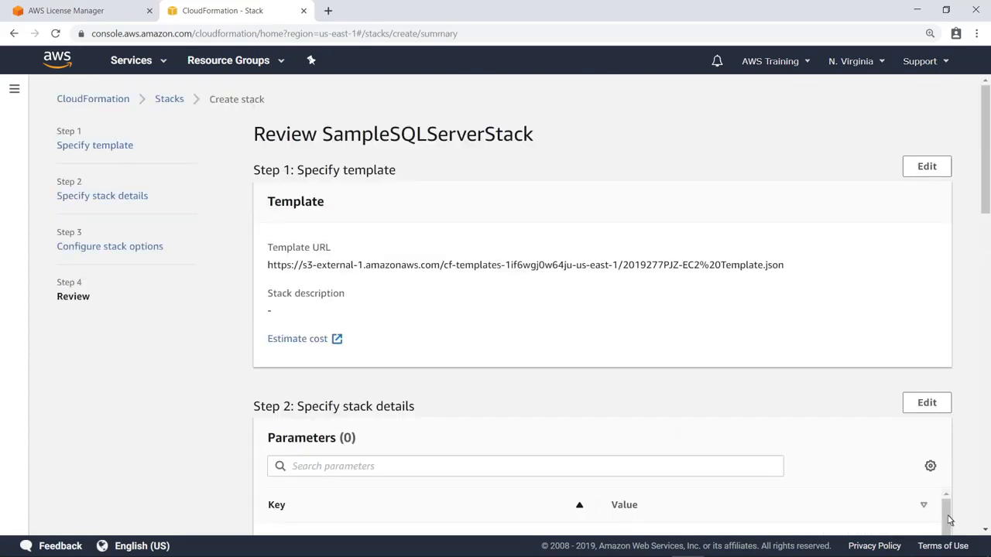
scroll(985, 439, "down", 15)
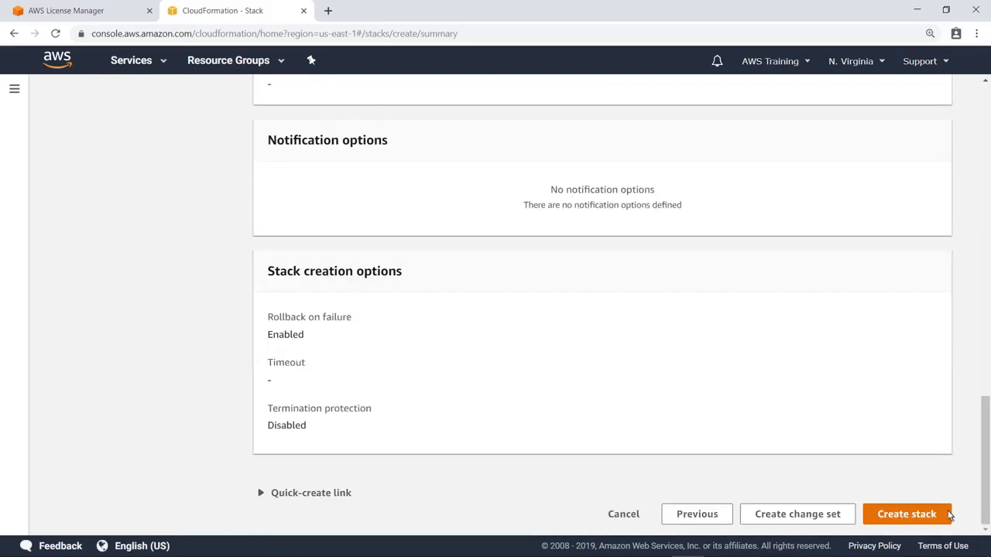
left_click(947, 517)
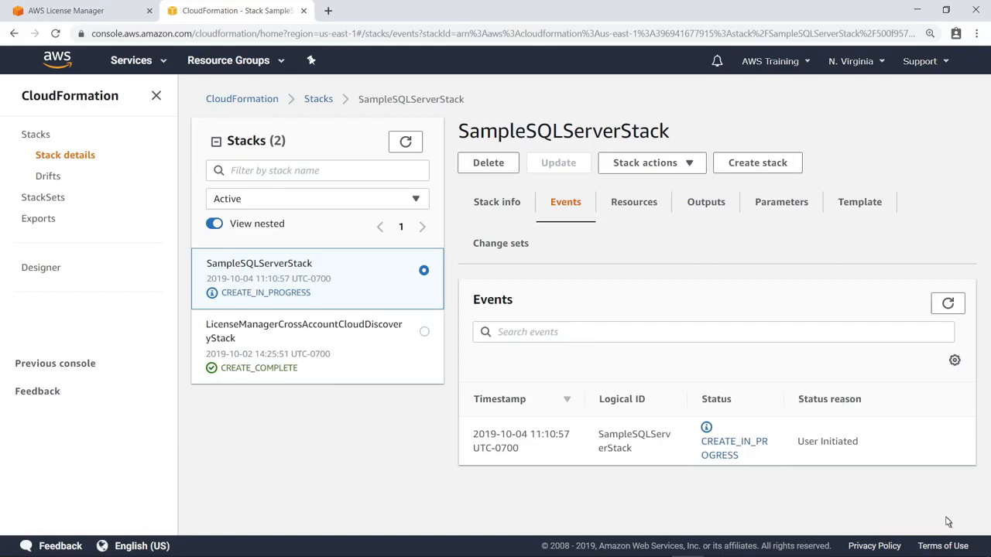
left_click(947, 305)
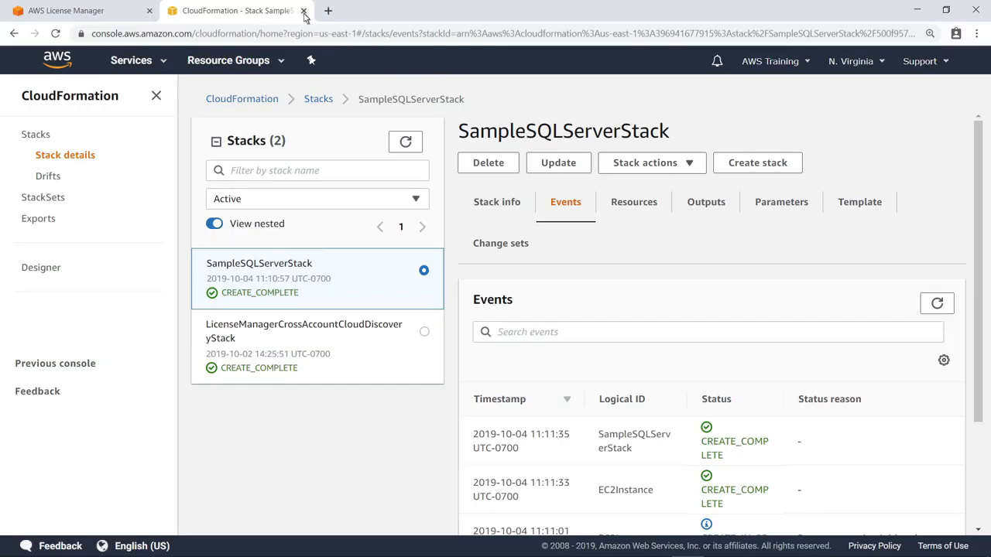
Close the CloudFormation page and reload the License Manager license configurations to check SQL Server Standard consumption.
left_click(304, 10)
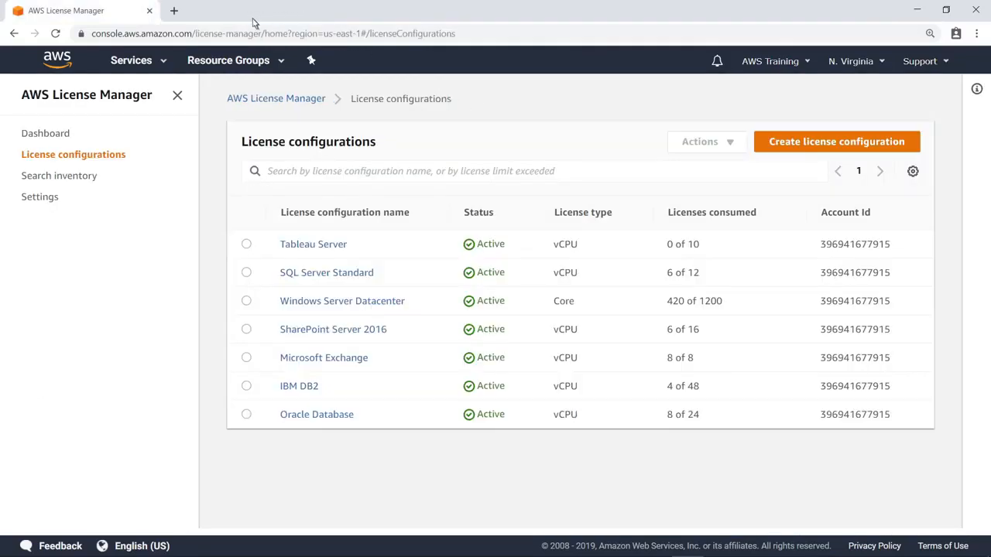
left_click(56, 34)
Open Service Catalog and start uploading a new product from the admin product list.
left_click(165, 65)
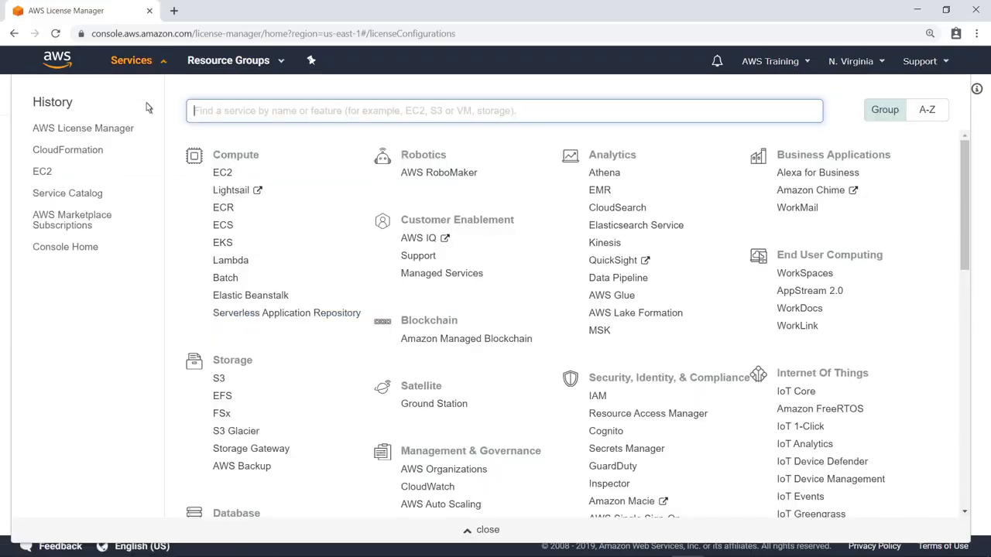
left_click(102, 197)
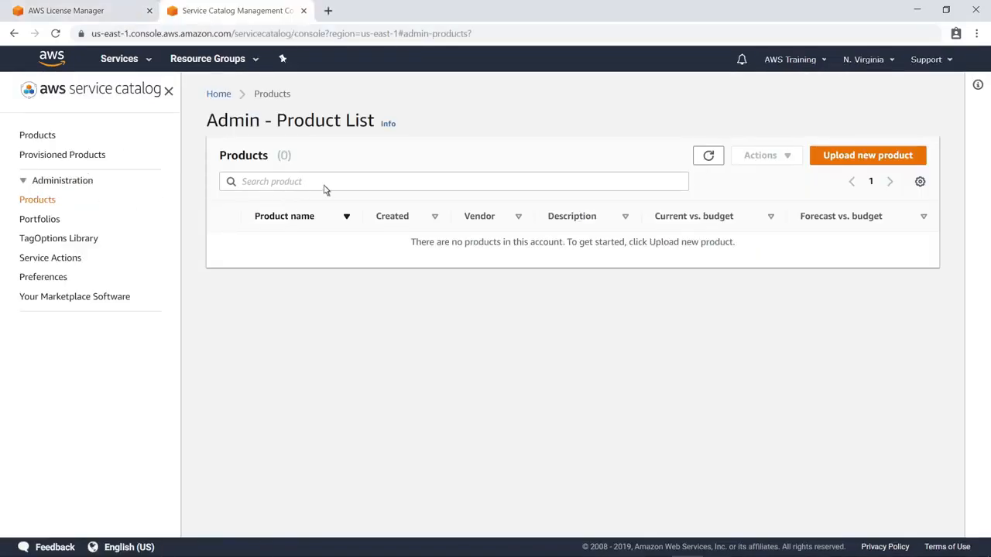
left_click(822, 158)
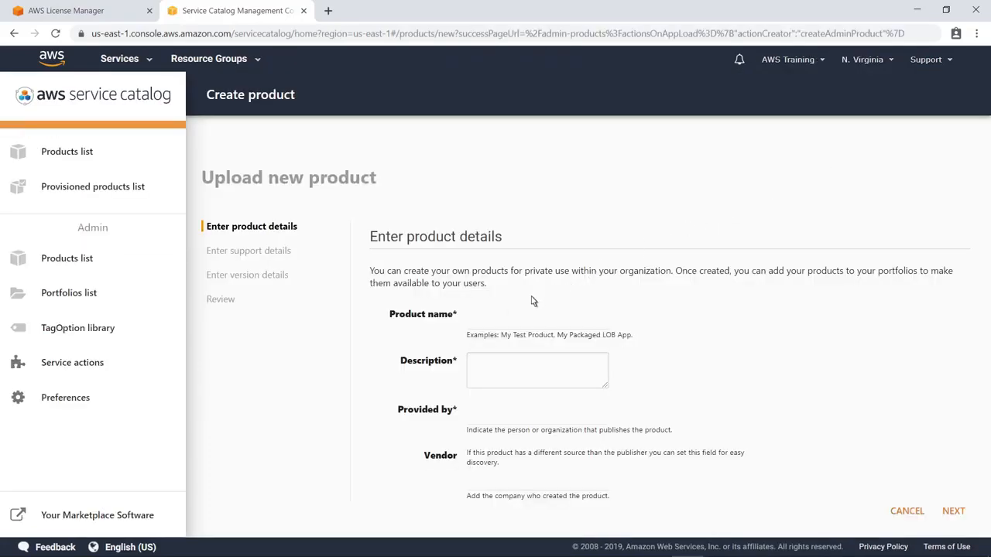
Name the product SampleSQLServerProduct, describe it as "EC2 instance configured with Microsoft SQL Server.", enter the provider's name, and leave support details blank.
left_click(474, 323)
type("SampleSQLServerProduct")
key("Tab")
type("EC2 instance c")
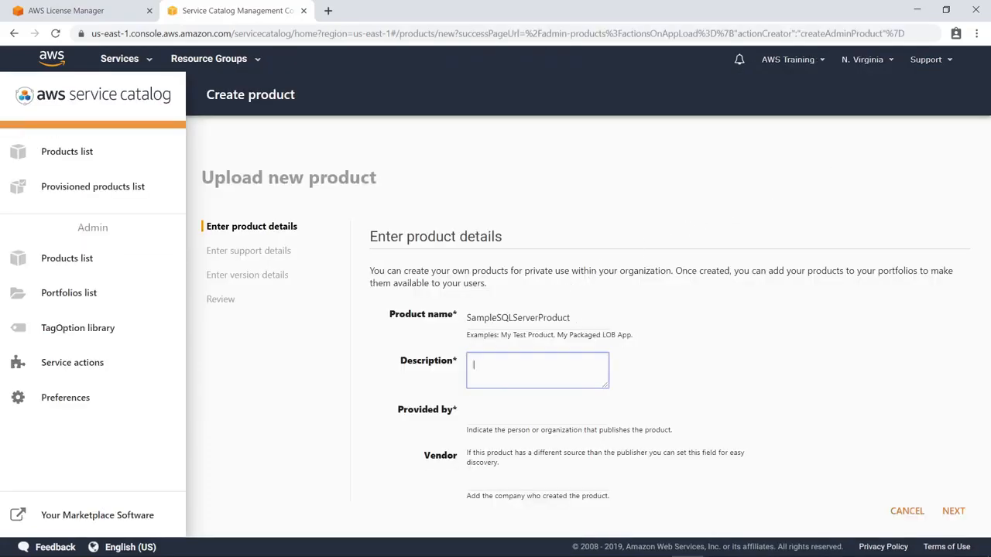
type("onfigured with Microsoft SQL Server.")
key("Tab")
type("Martha Rivera")
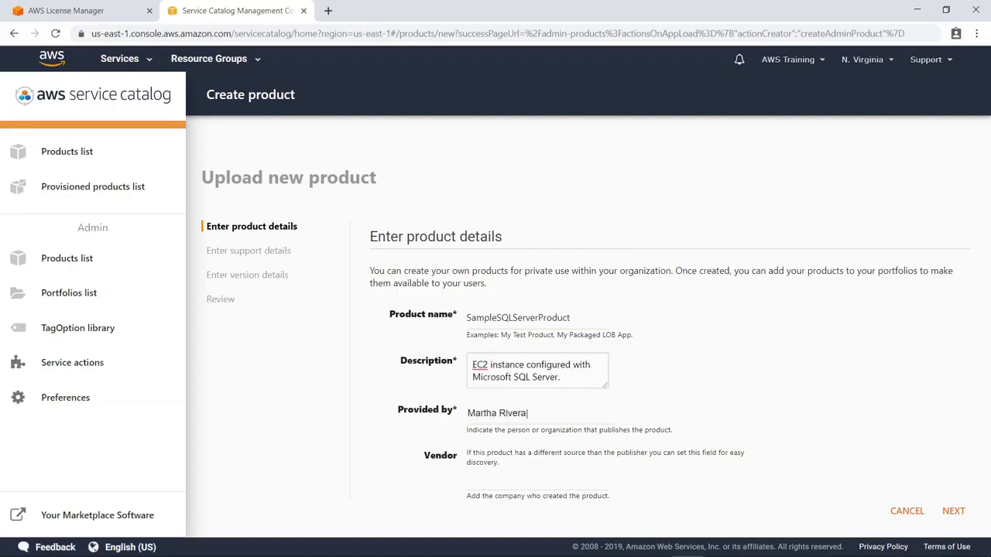
left_click(944, 512)
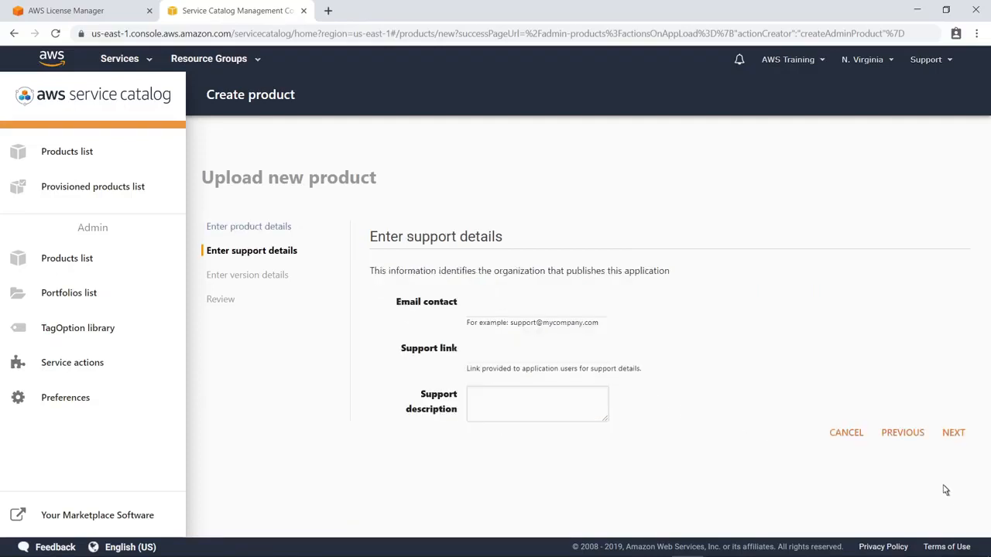
left_click(942, 434)
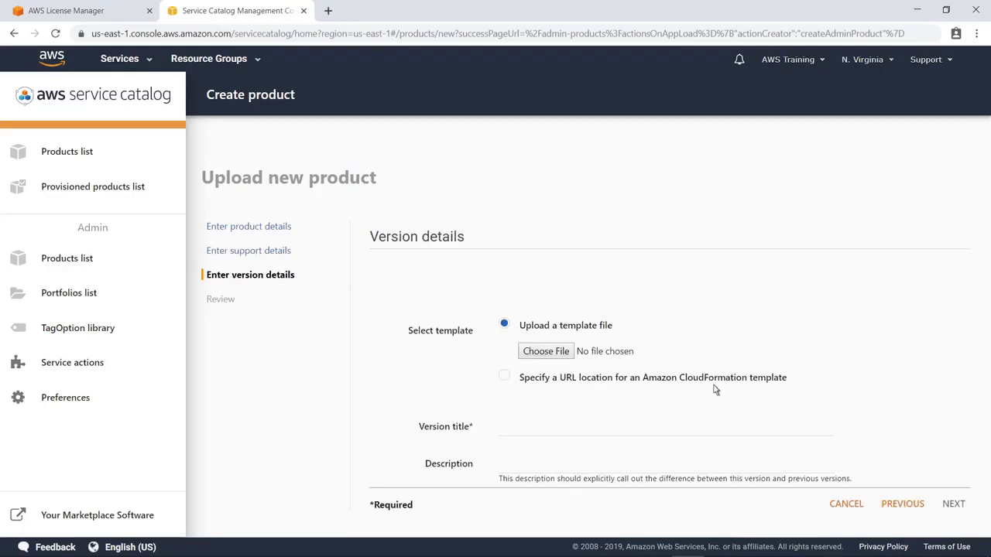
Upload EC2 Template.json as the product's template and set the version title to SQL Server Standard.
left_click(547, 351)
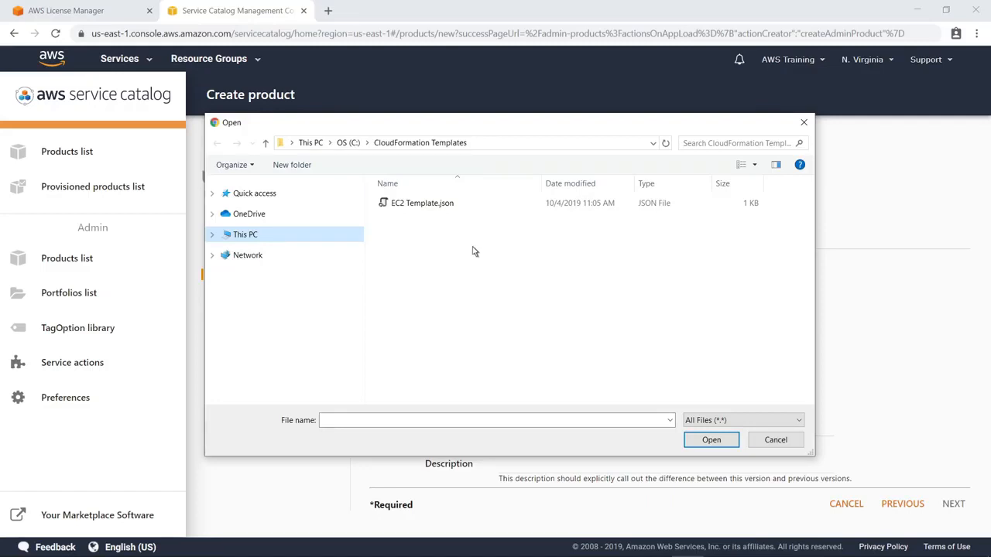
left_click(447, 206)
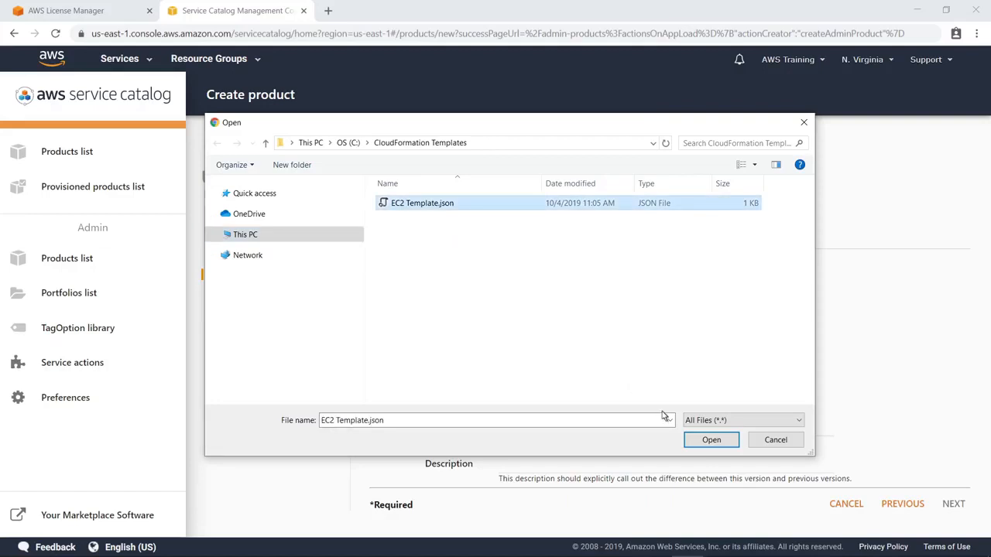
left_click(709, 441)
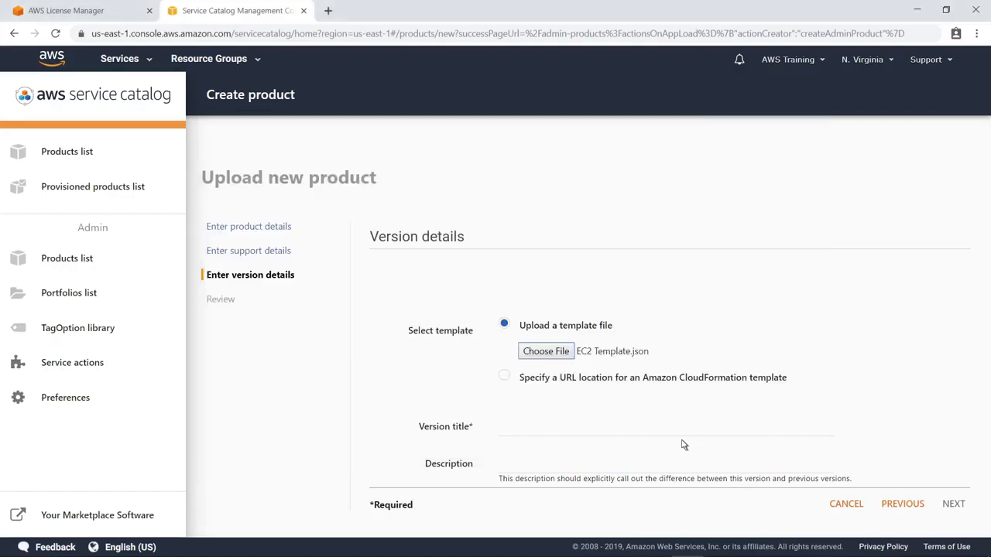
left_click(511, 436)
type("SQL Server Standard")
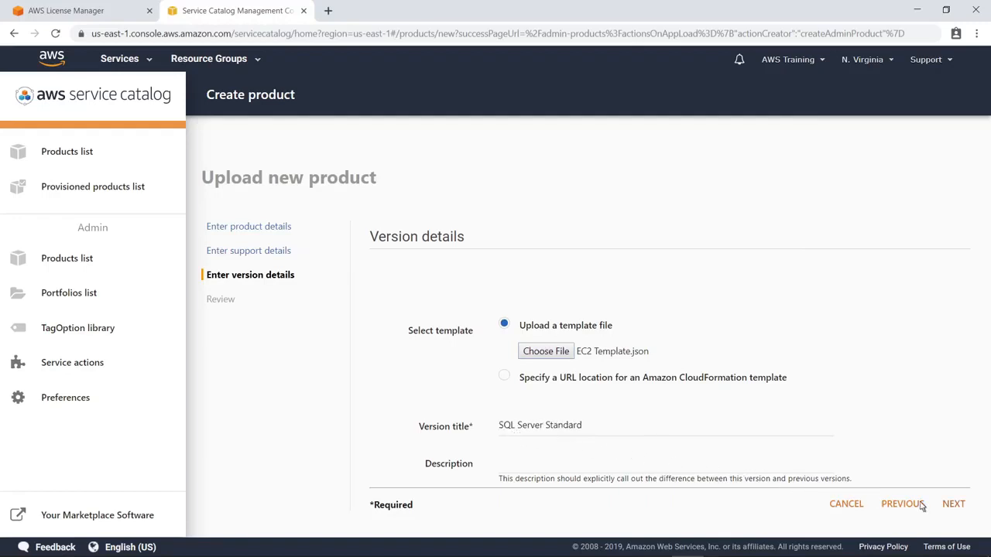
left_click(952, 505)
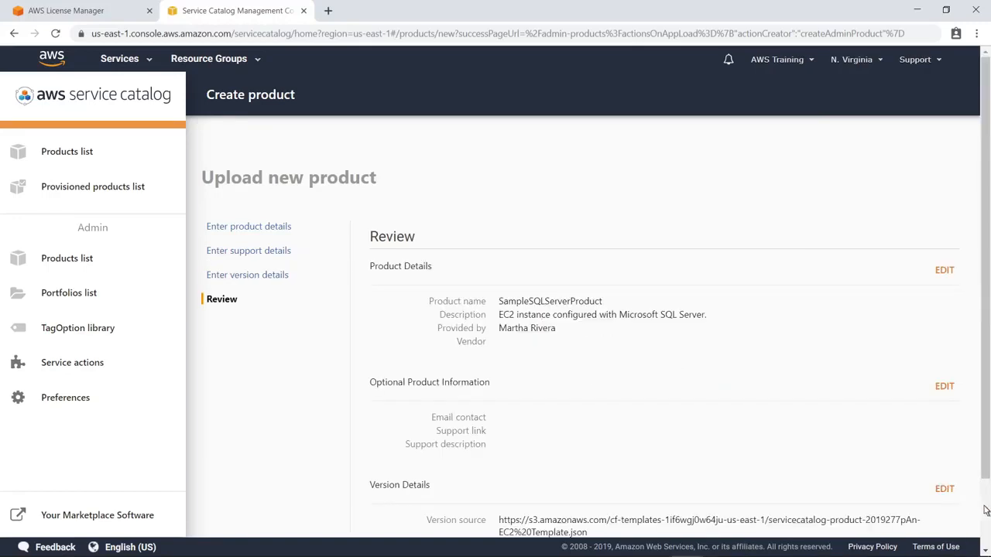
Review the SampleSQLServerProduct details and create the product.
scroll(987, 511, "down", 1)
scroll(983, 511, "down", 1)
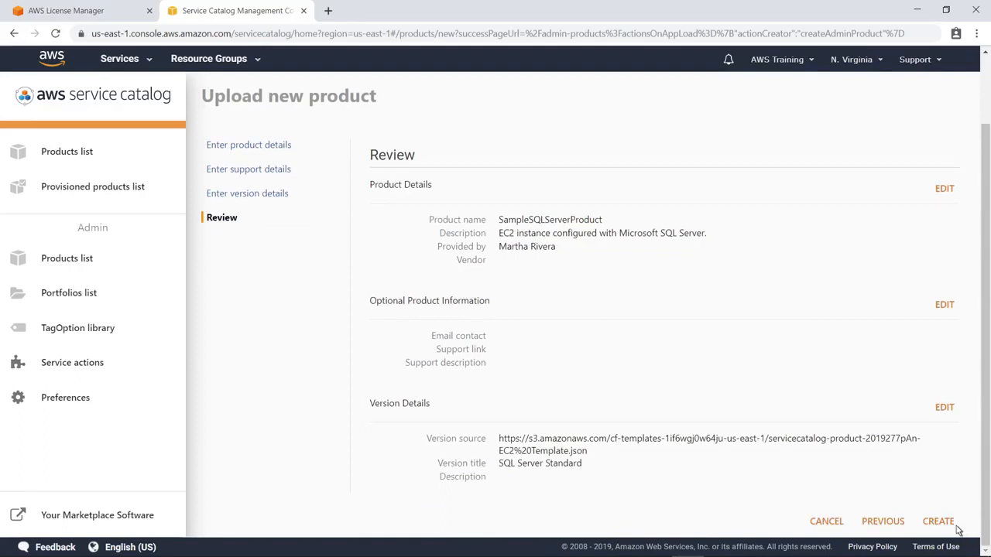
left_click(939, 521)
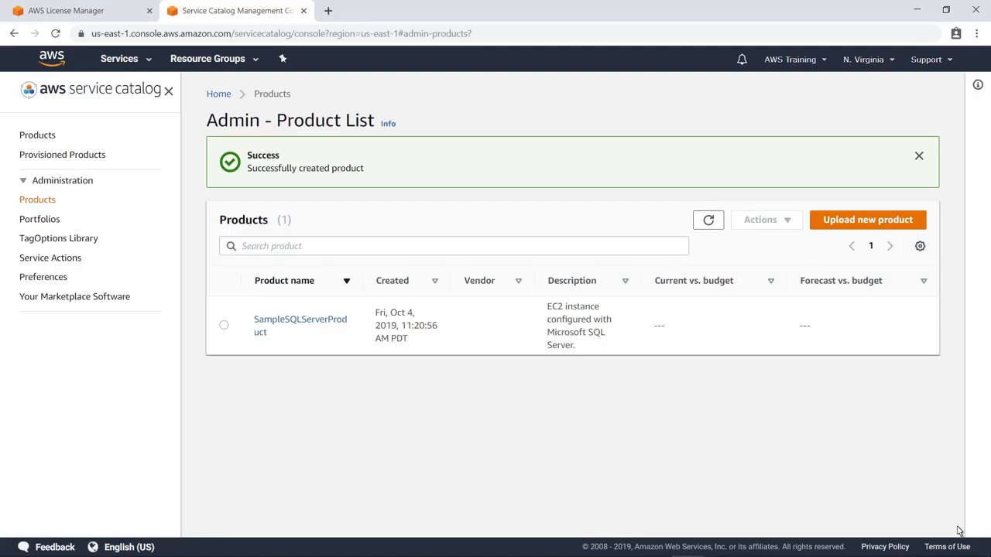
Close Service Catalog, open AWS Marketplace Subscriptions, and go from subscription management to product discovery.
left_click(303, 13)
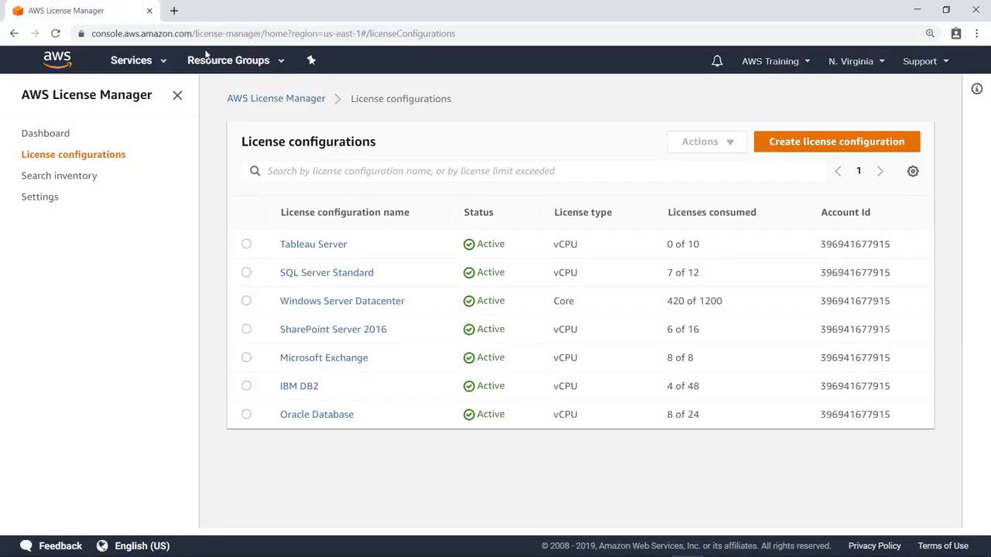
left_click(165, 63)
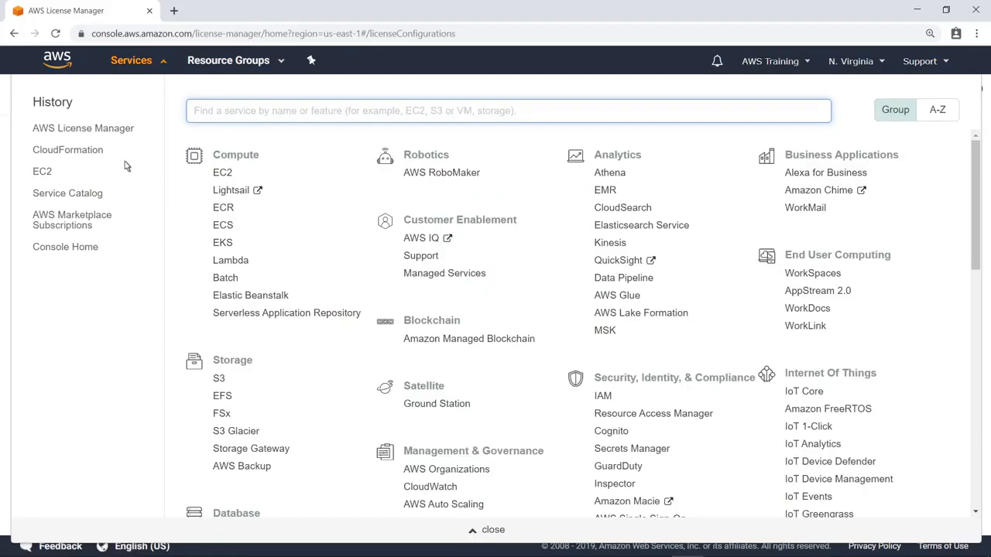
left_click(107, 220)
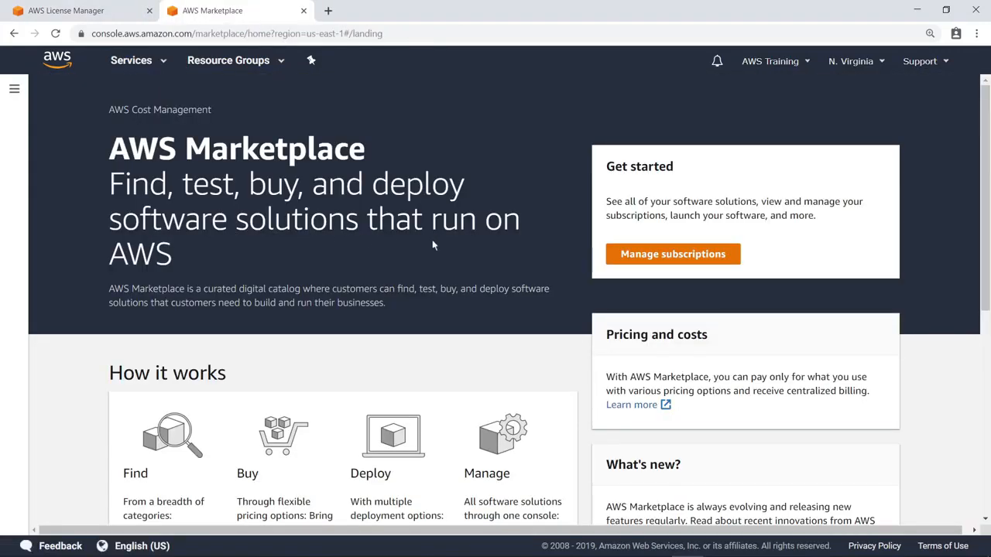
left_click(710, 260)
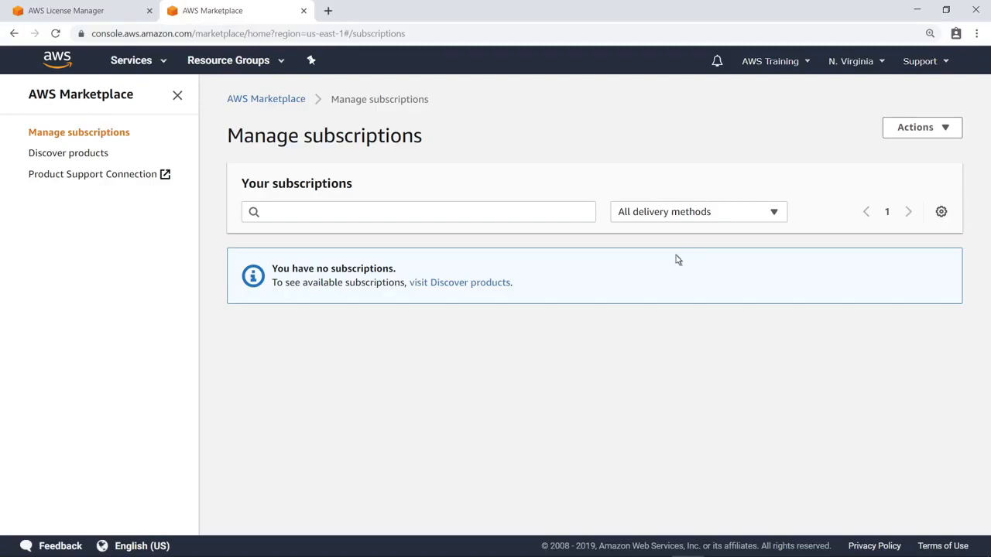
left_click(106, 158)
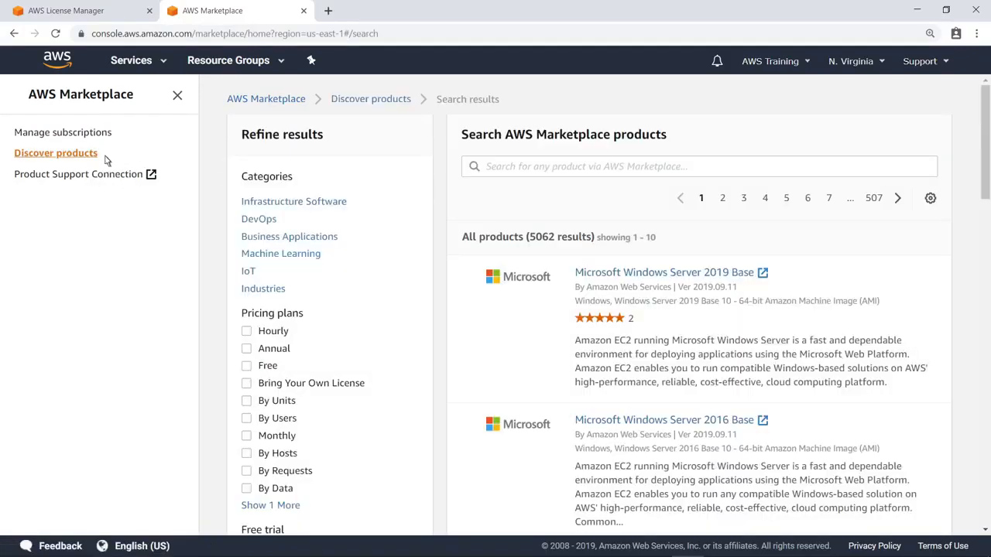
Search the Marketplace products for Tableau and open the Tableau Server (BYOL) page to check its delivery method.
left_click(575, 169)
type("Tableau")
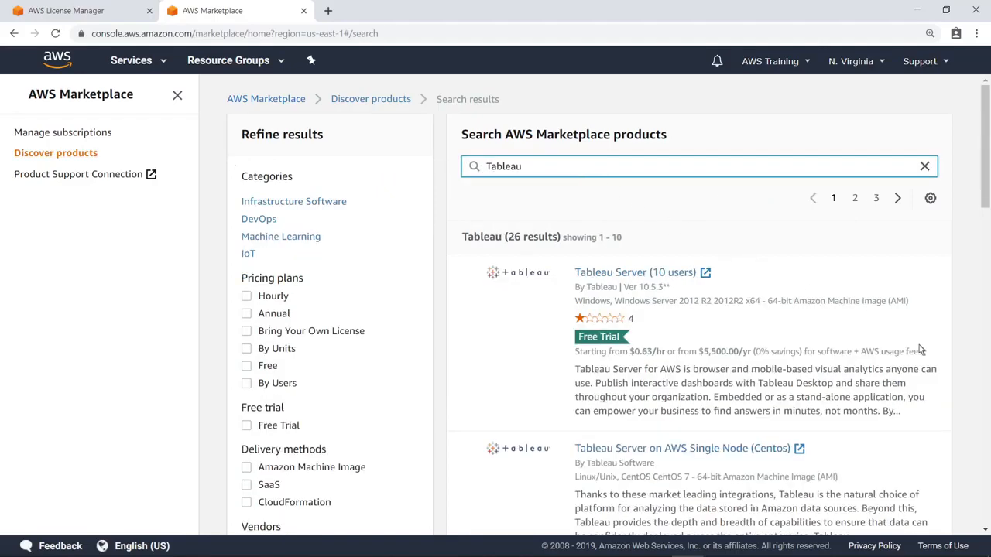
scroll(968, 371, "down", 7)
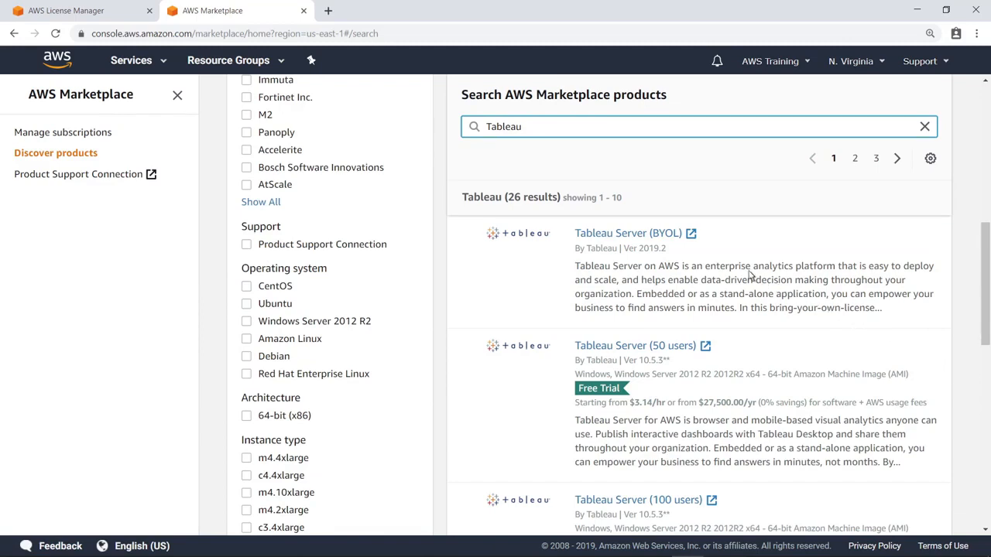
left_click(671, 239)
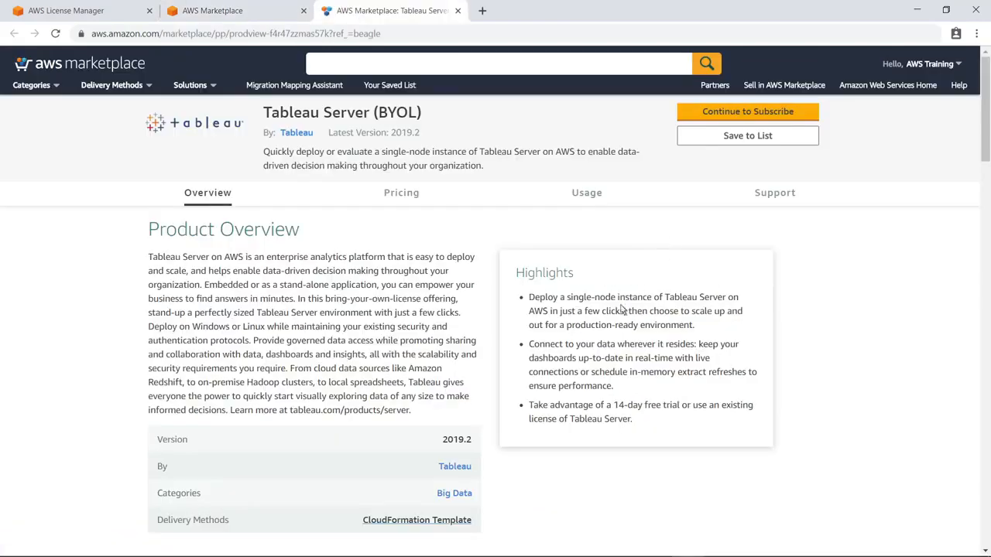
mouse_move(469, 522)
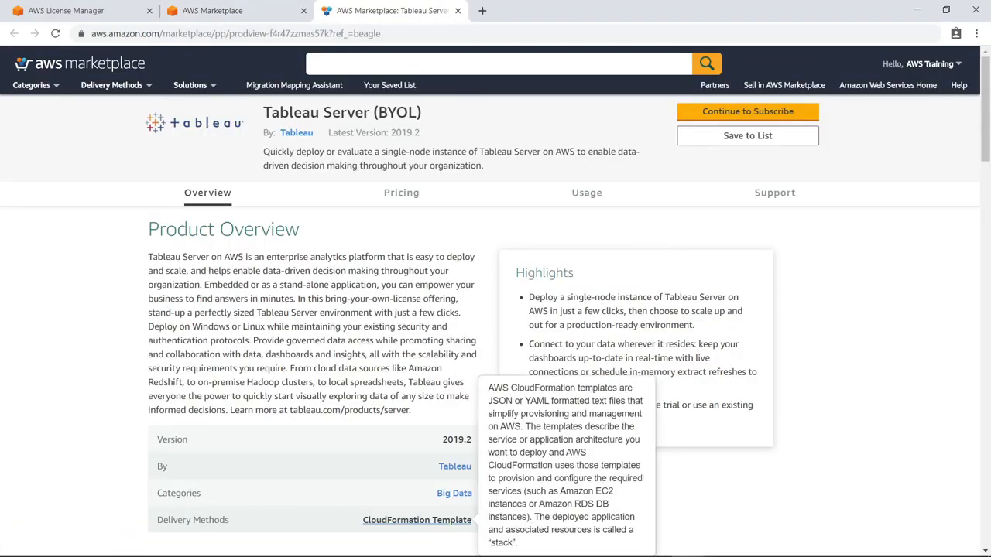